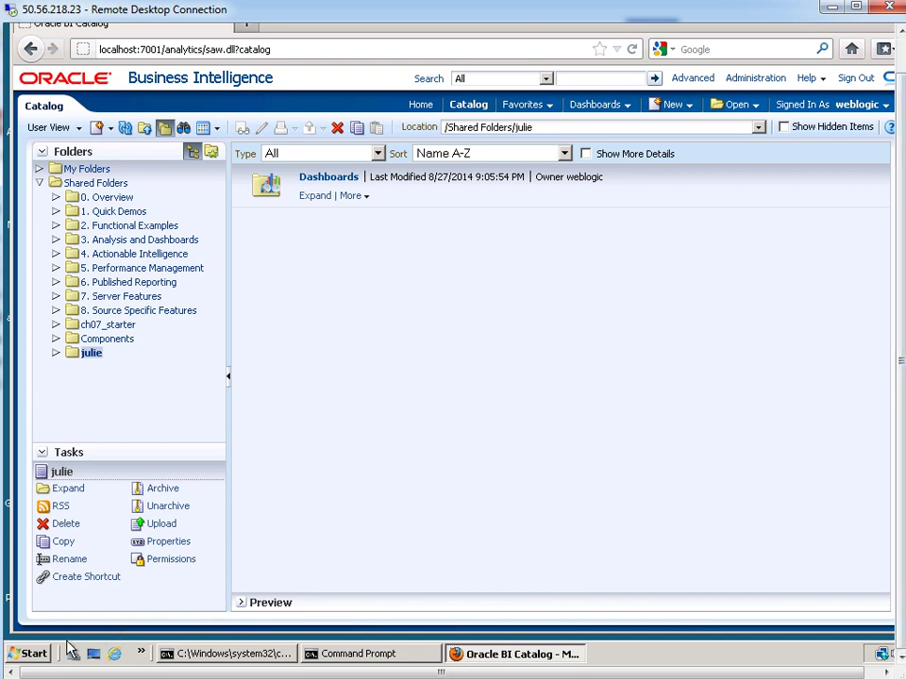
# - Launch the BI Administration Tool from the Oracle Business Intelligence program group
pyautogui.click(19, 654)
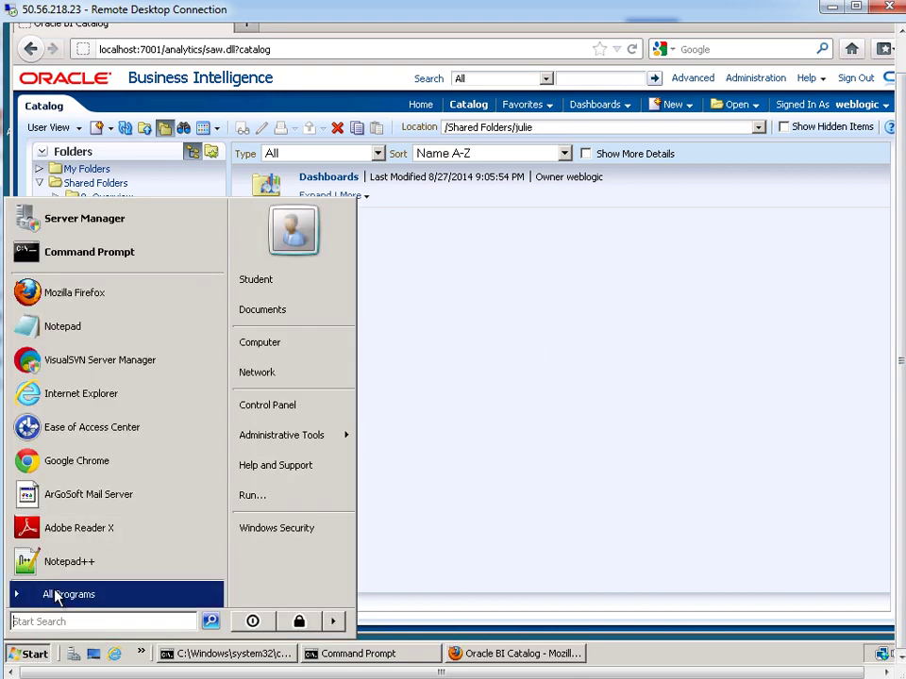
pyautogui.click(52, 595)
pyautogui.click(61, 480)
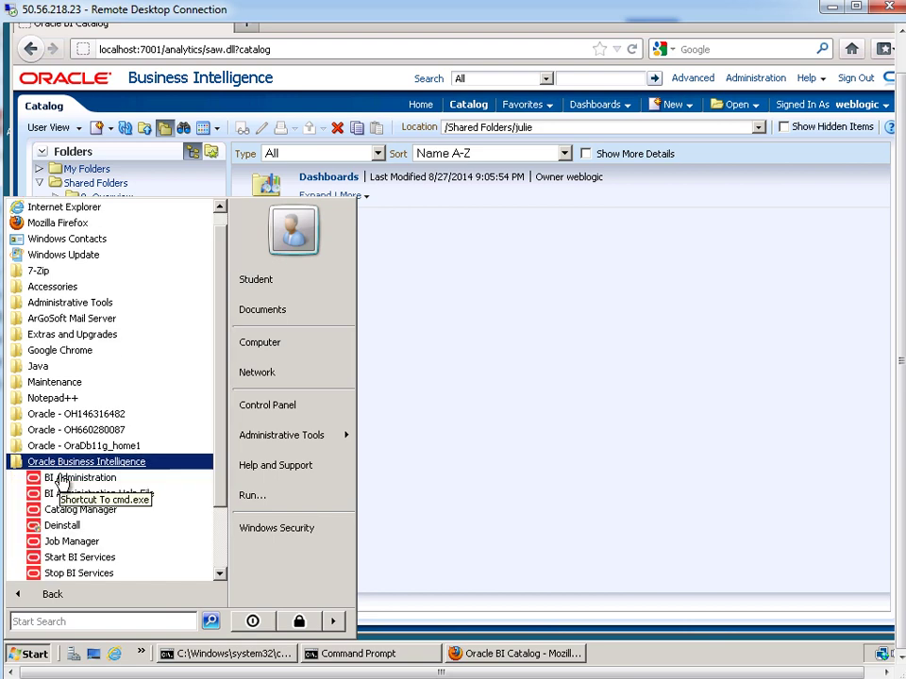
pyautogui.click(65, 485)
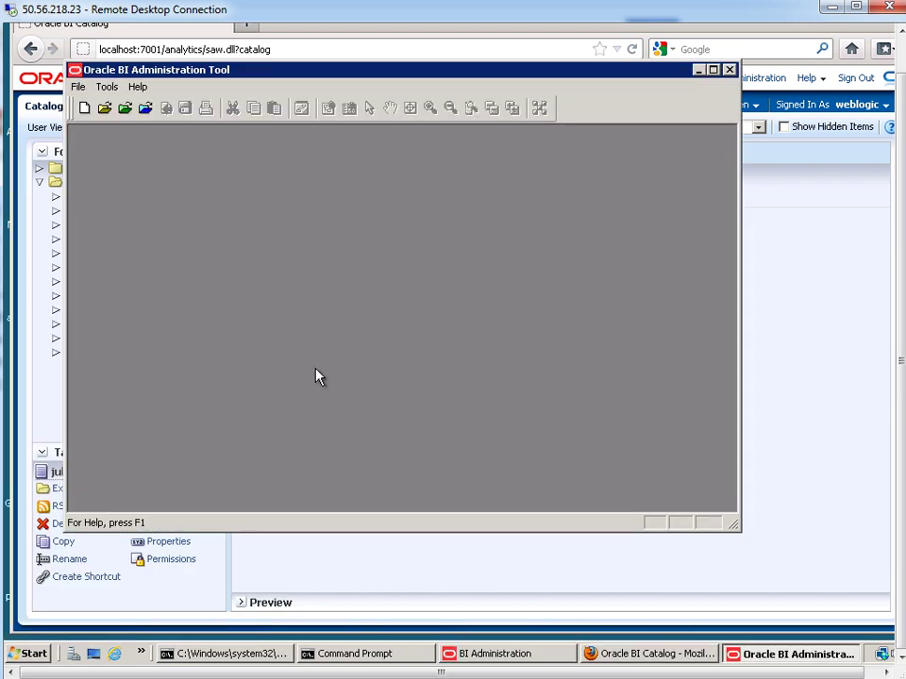
# - Open the repository online with the repository and user passwords, then open the Variable Manager
pyautogui.click(77, 86)
pyautogui.moveTo(92, 121)
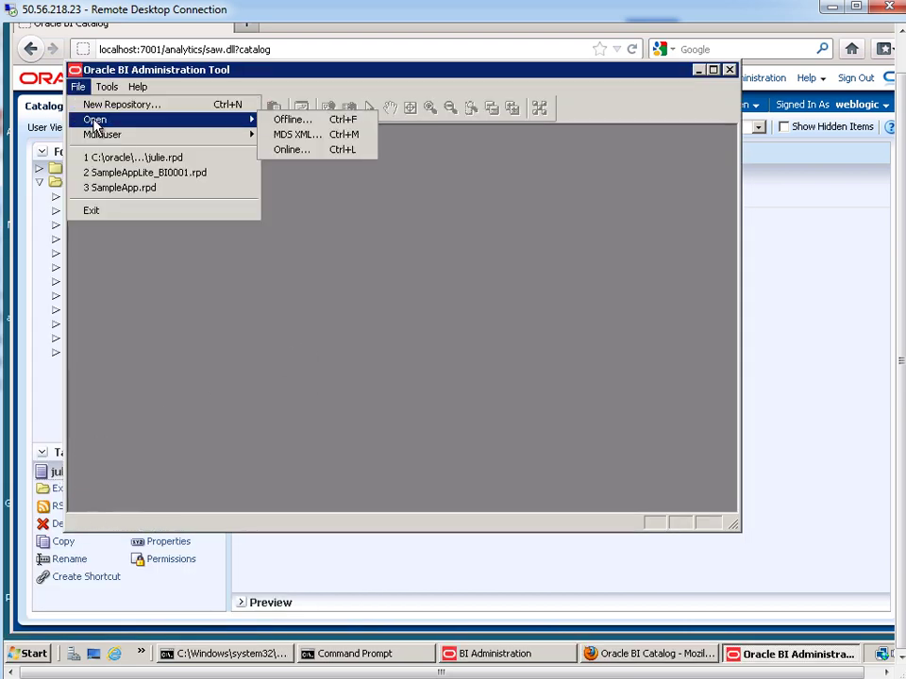
pyautogui.click(301, 151)
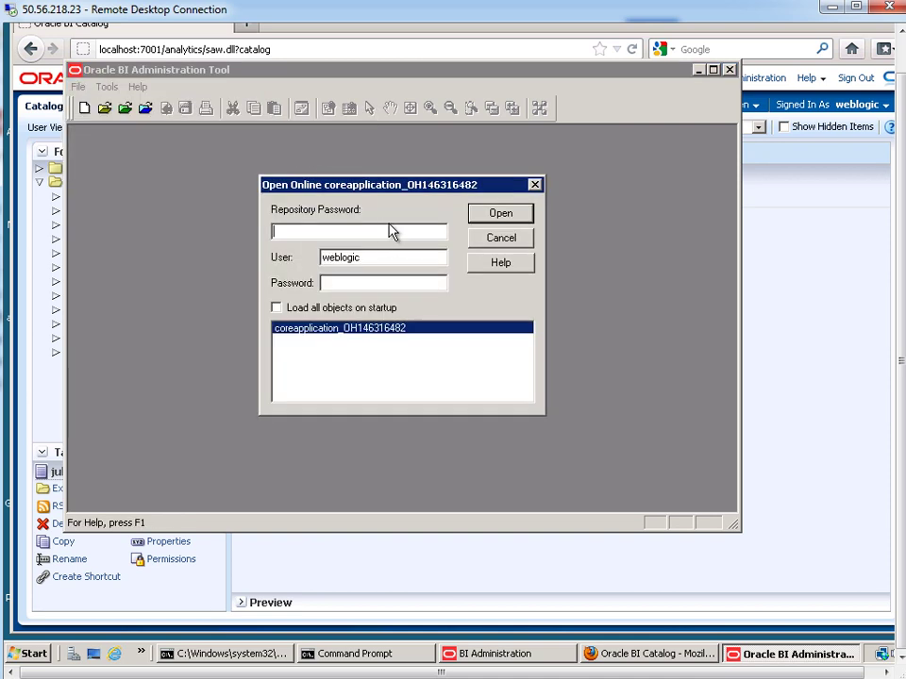
pyautogui.write('Admin123')
pyautogui.press('Tab')
pyautogui.press('Tab')
pyautogui.write('welcome12')
pyautogui.press('Return')
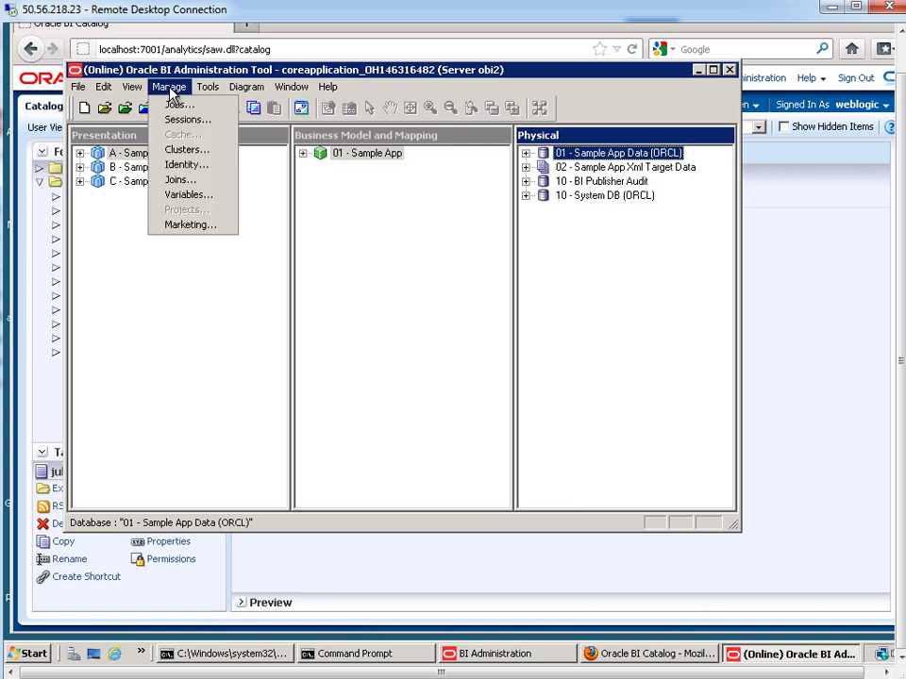
pyautogui.click(181, 194)
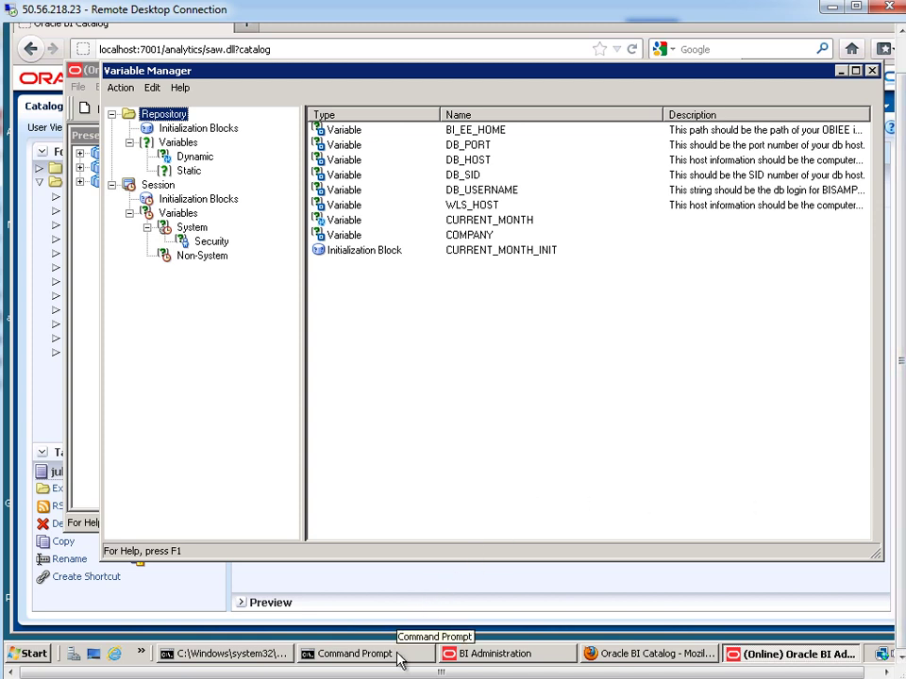
# - Connect SQL*Plus to the database as the bisample user
pyautogui.click(354, 654)
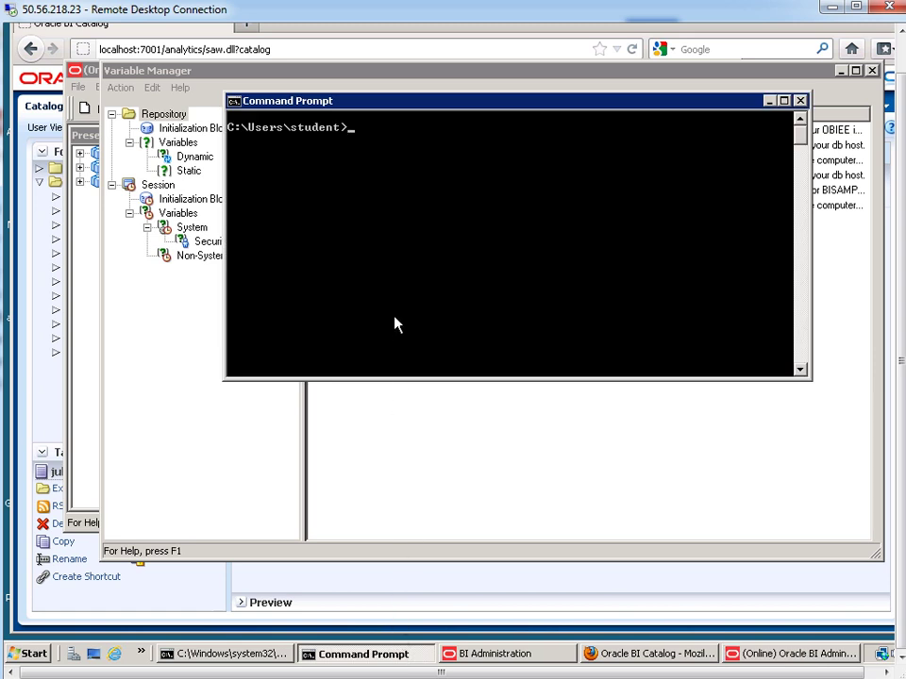
pyautogui.click(415, 281)
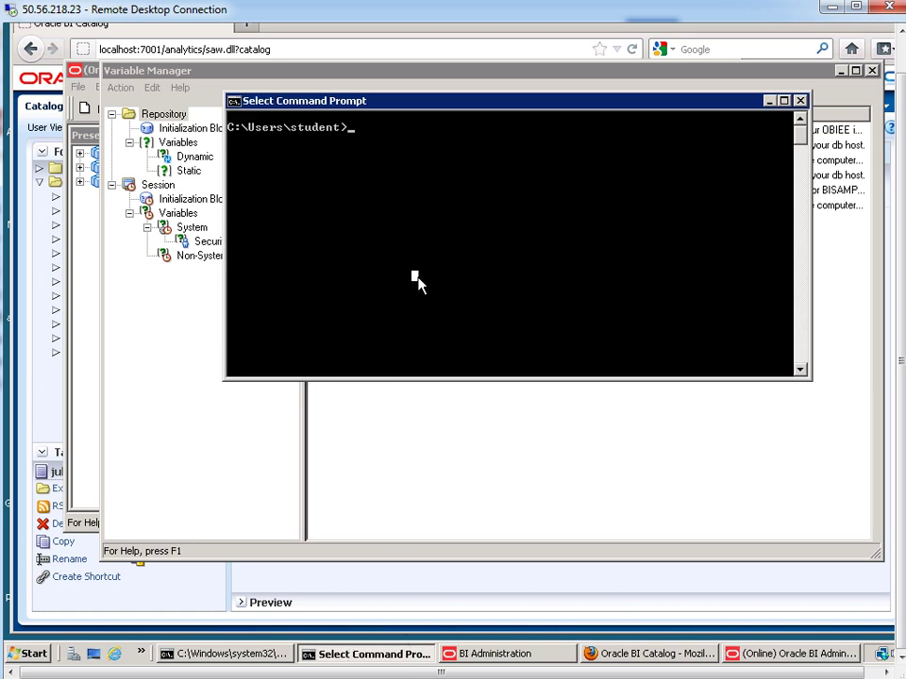
pyautogui.write('sqlpl')
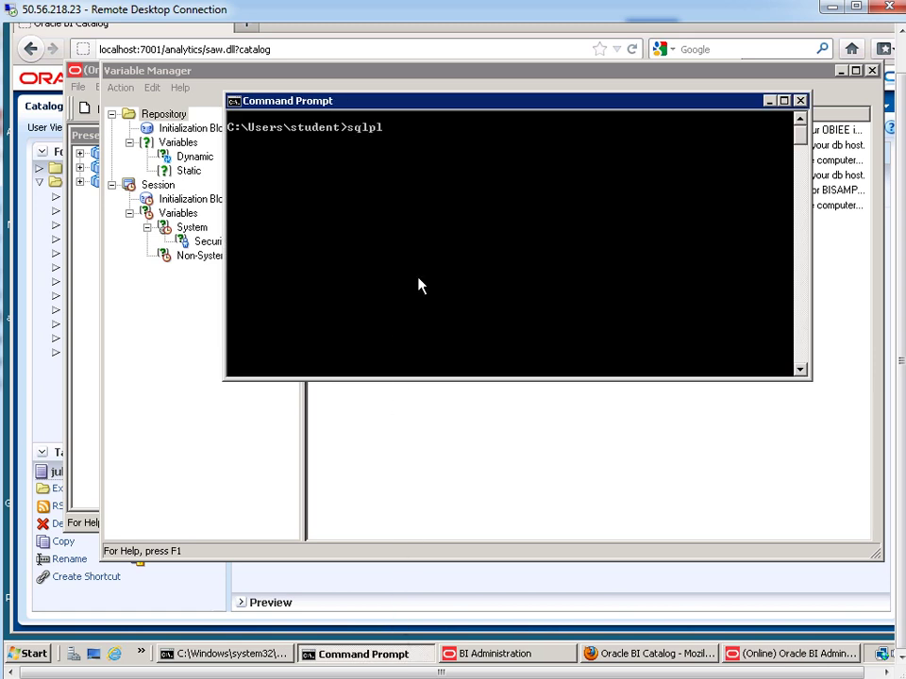
pyautogui.write('us bisample/B')
pyautogui.press('BackSpace')
pyautogui.press('BackSpace')
pyautogui.press('Return')
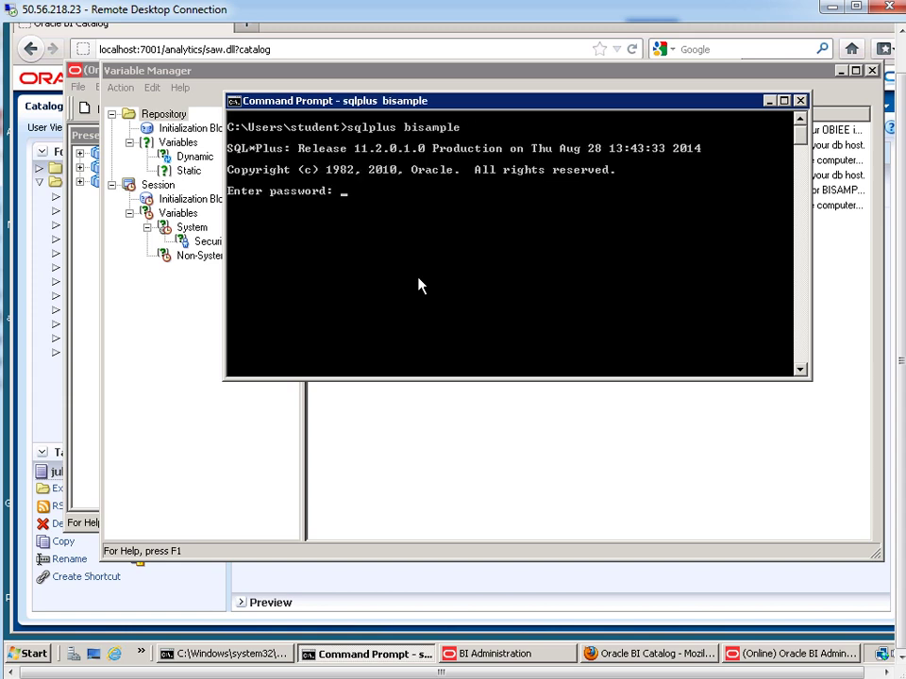
pyautogui.press('Return')
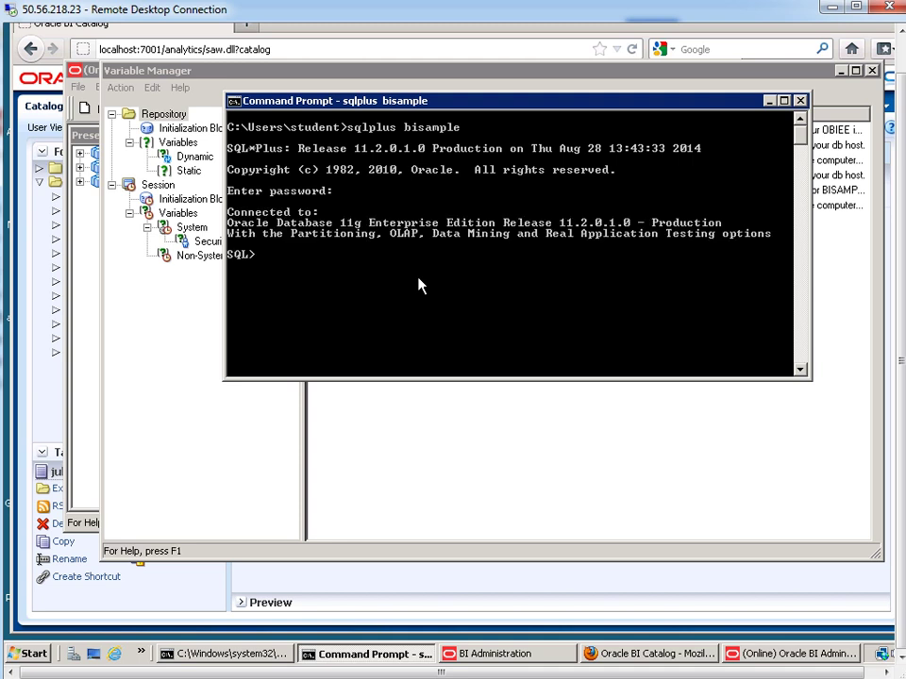
# - Describe user_office, showing its USERNAME and OFFICE_NAME columns
pyautogui.write('desc user_office')
pyautogui.press('Return')
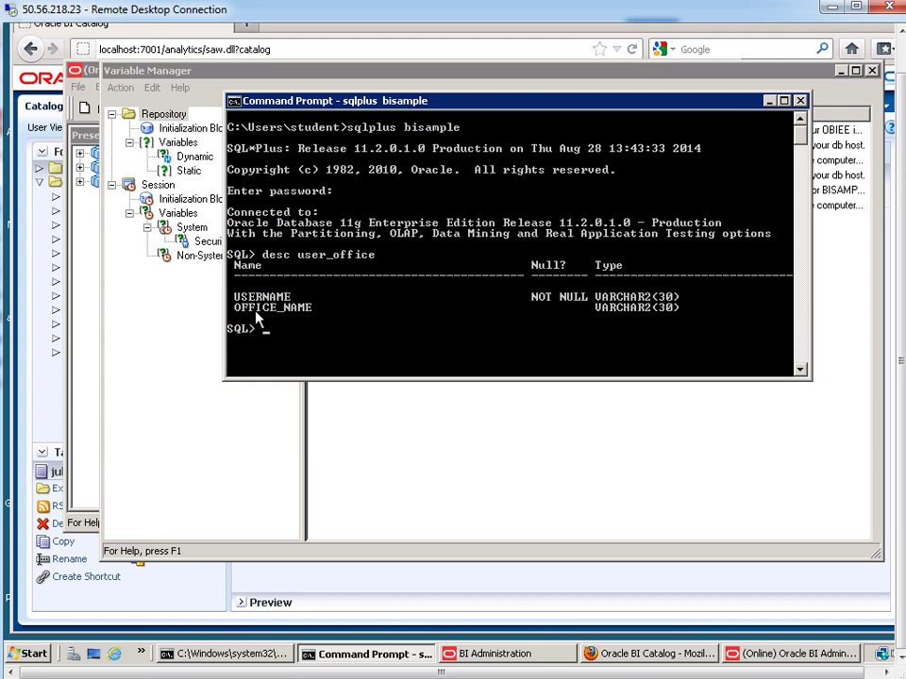
pyautogui.moveTo(235, 297); pyautogui.dragTo(305, 313)
# - Run select * from user_office; and review the usernames mapped to Perry Office and Blue Bell Office
pyautogui.click(378, 328)
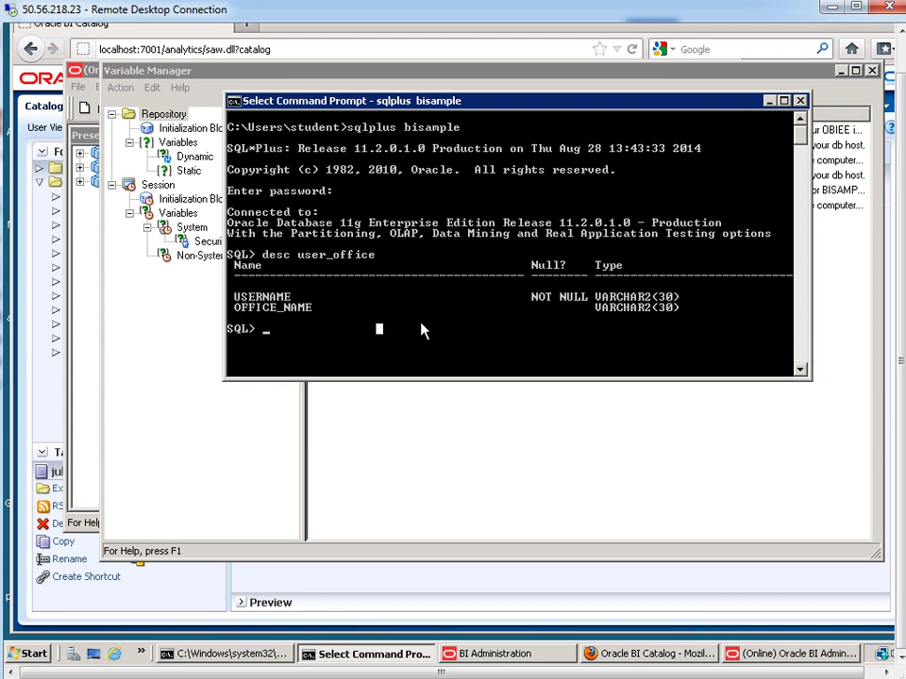
pyautogui.write('selec')
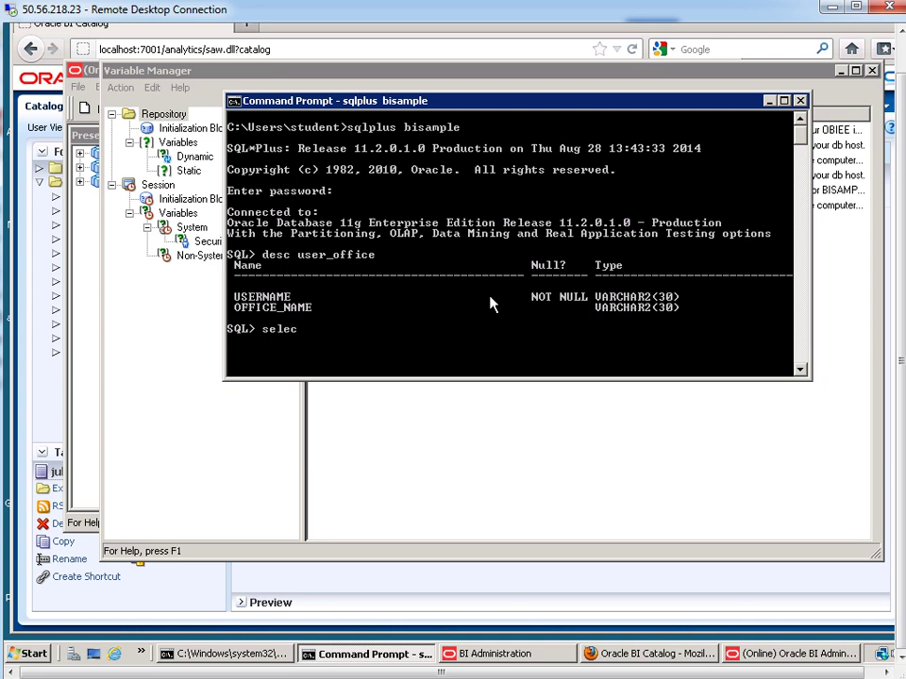
pyautogui.write('t * from user_office;')
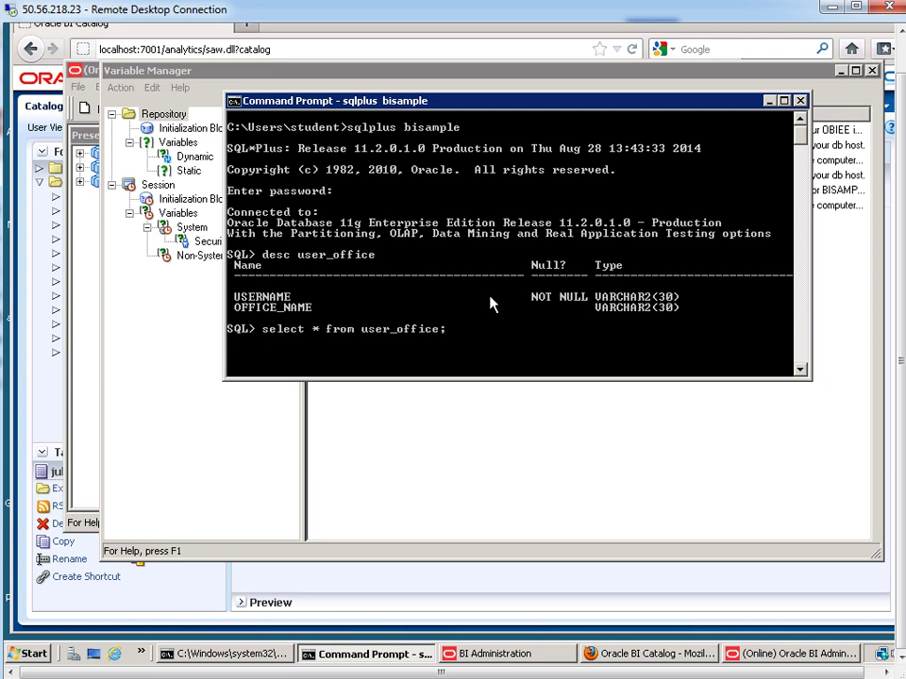
pyautogui.press('Return')
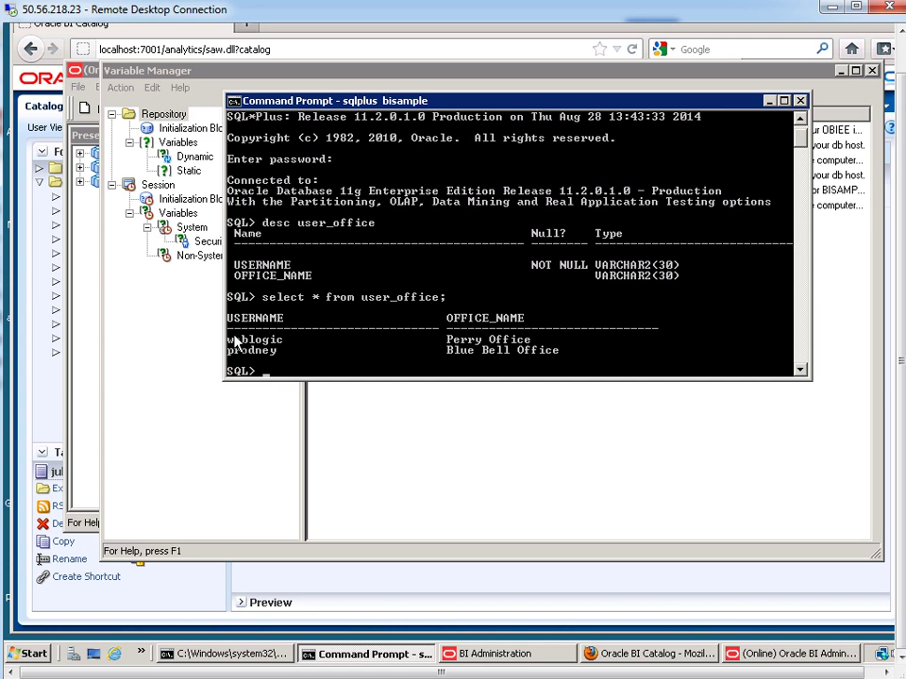
pyautogui.moveTo(449, 342); pyautogui.dragTo(526, 344)
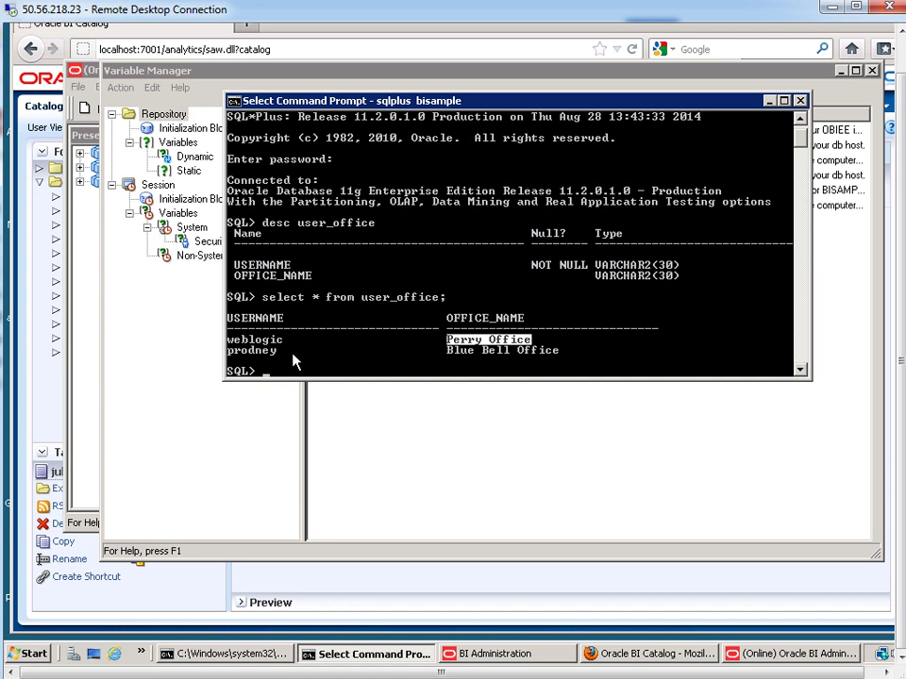
pyautogui.moveTo(228, 340); pyautogui.dragTo(286, 344)
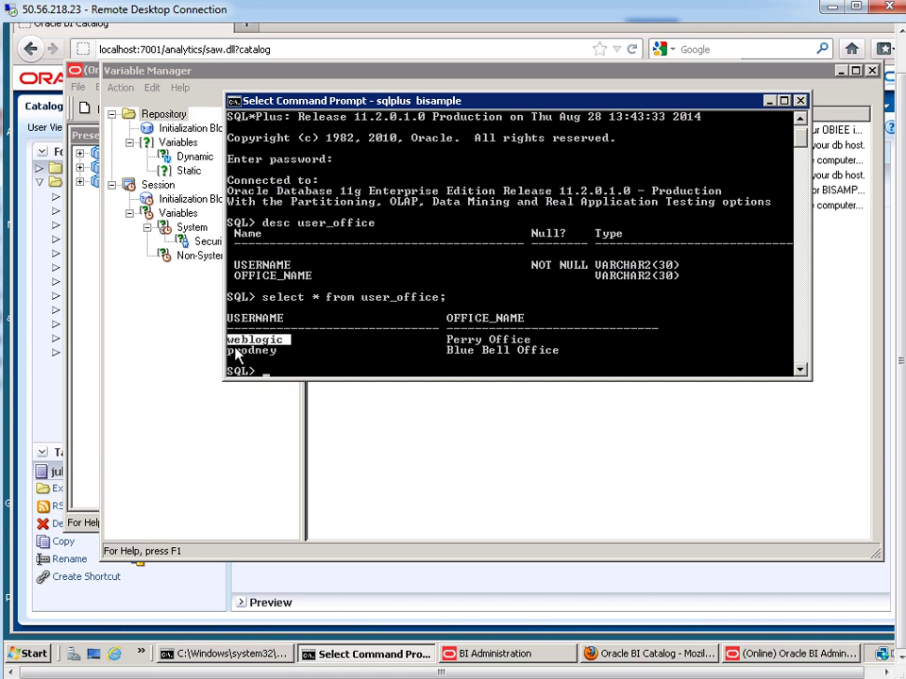
pyautogui.moveTo(230, 350); pyautogui.dragTo(277, 352)
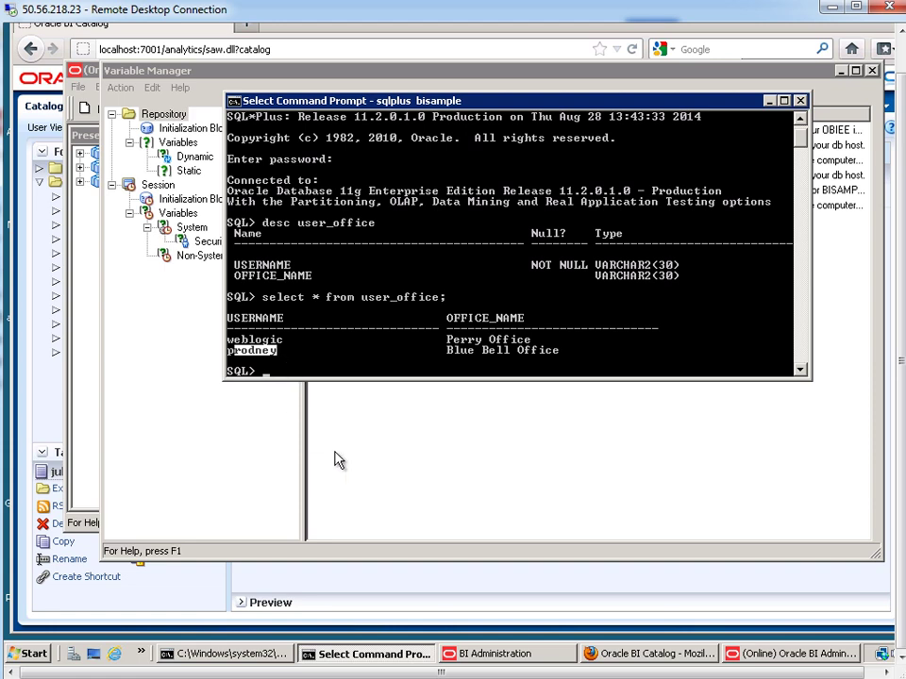
# - Create session variable HOME_OFFICE, enable any user to set its value, and start a new initialization block
pyautogui.click(359, 454)
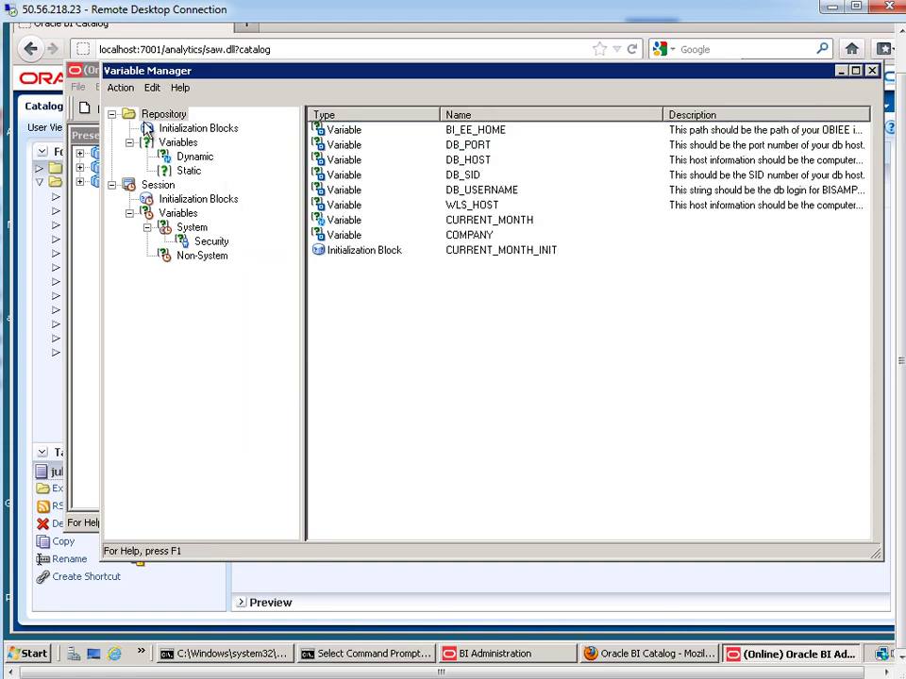
pyautogui.click(117, 88)
pyautogui.moveTo(125, 105)
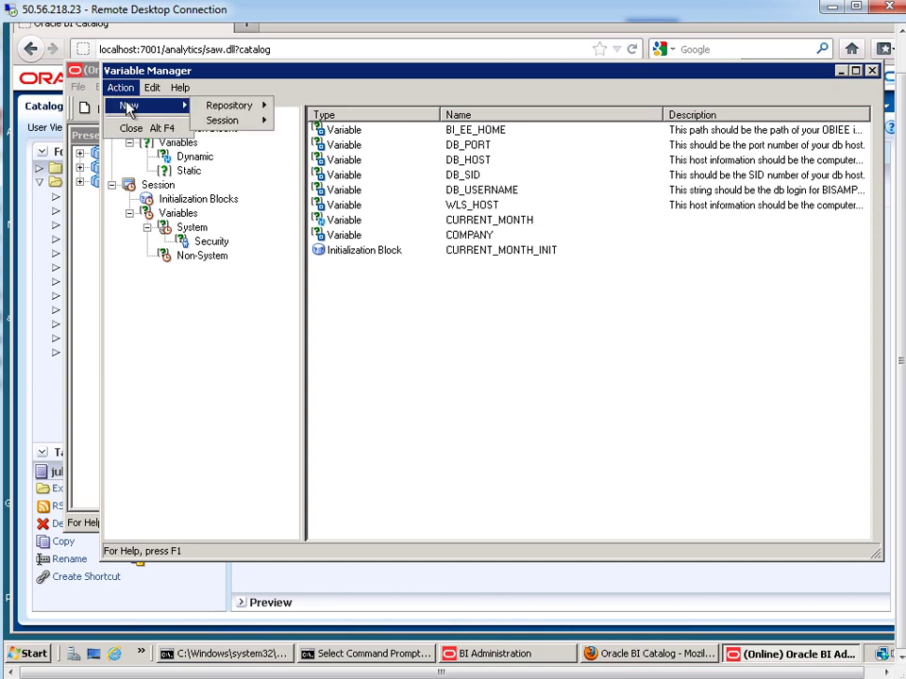
pyautogui.moveTo(235, 126)
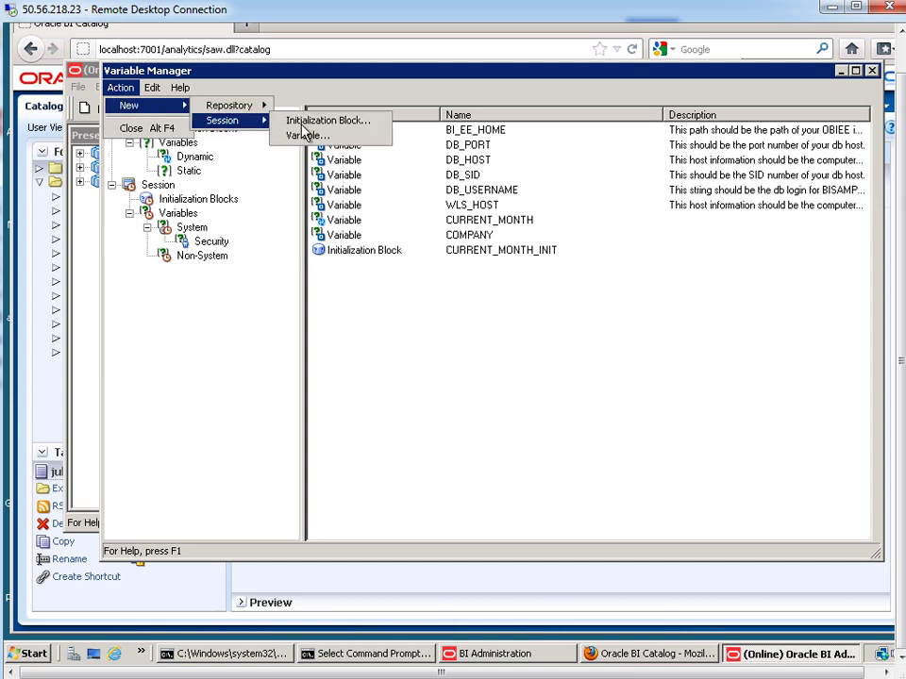
pyautogui.click(304, 138)
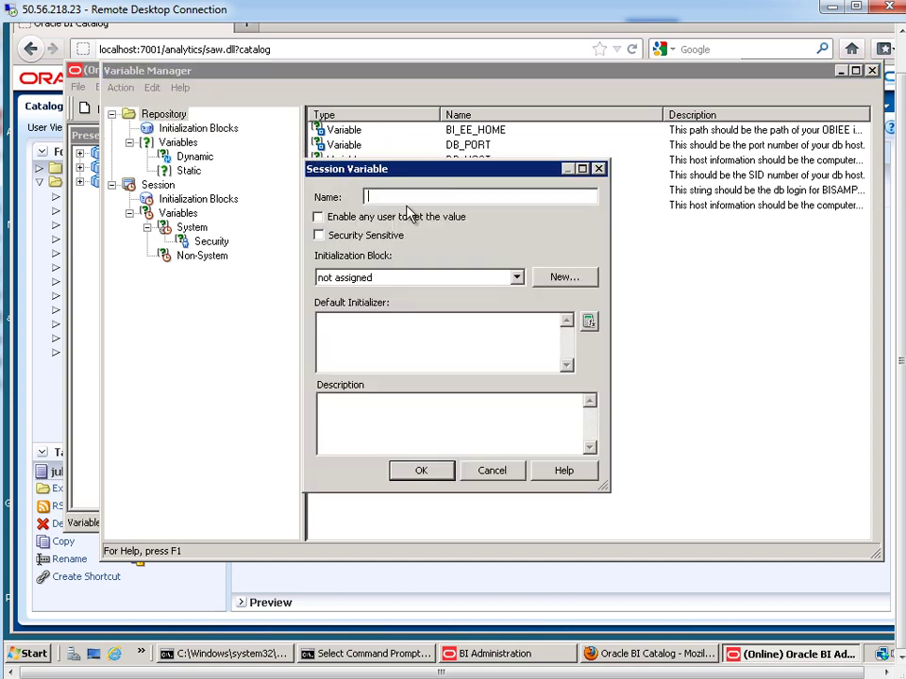
pyautogui.write('HOME_OFFICE')
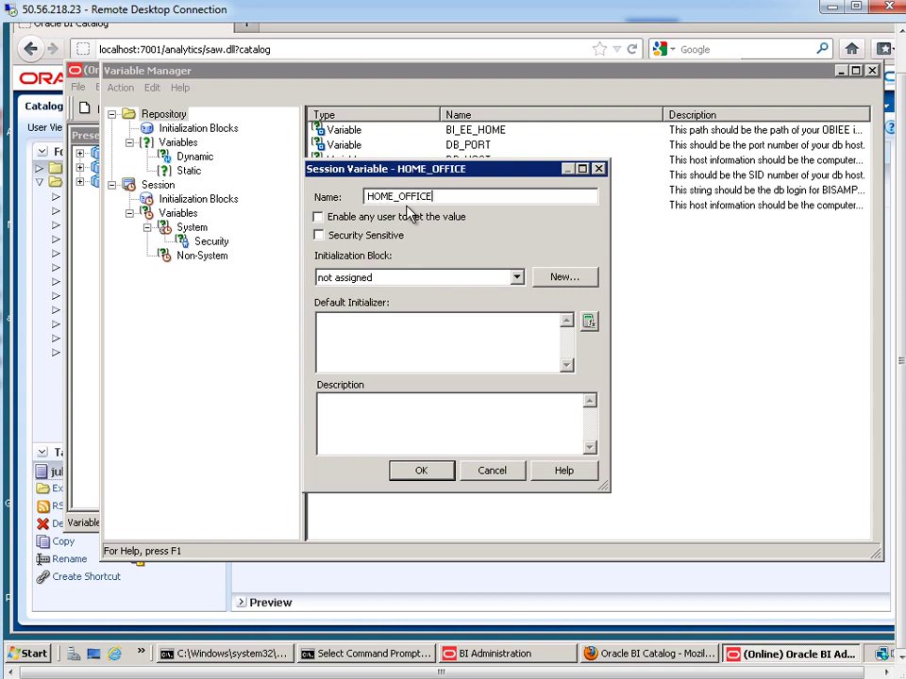
pyautogui.click(318, 217)
pyautogui.click(514, 280)
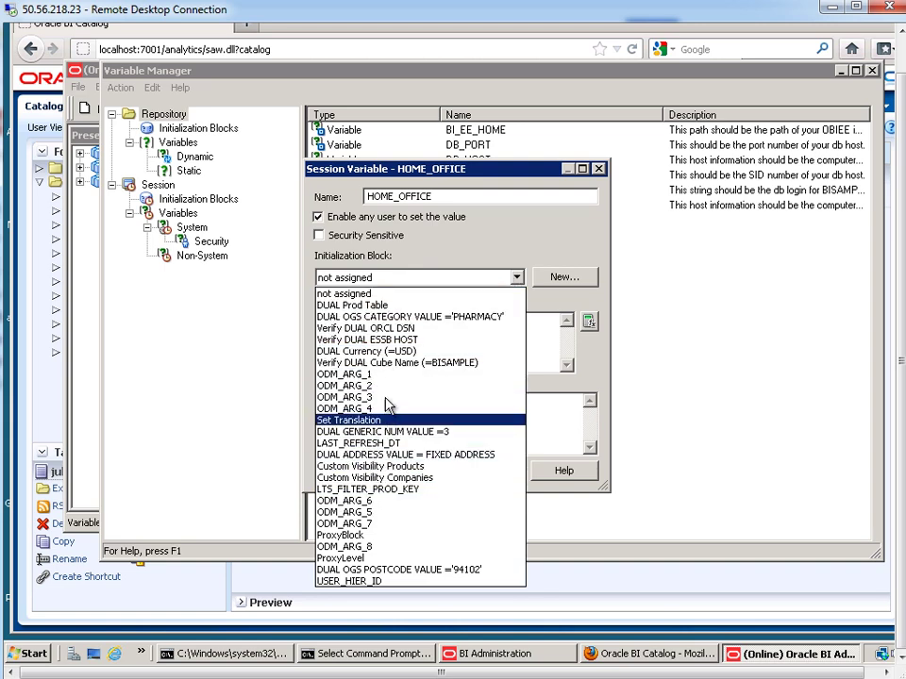
# - Name the new initialization block HOME_OFFICE_INIT and bring up its Database data source settings
pyautogui.click(564, 283)
pyautogui.click(563, 284)
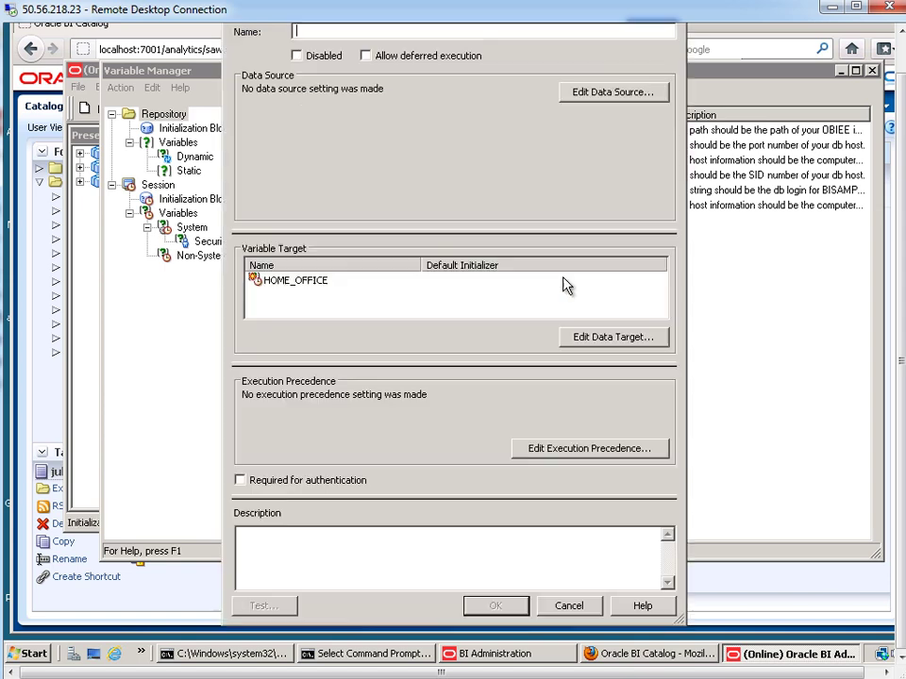
pyautogui.click(901, 256)
pyautogui.click(901, 256)
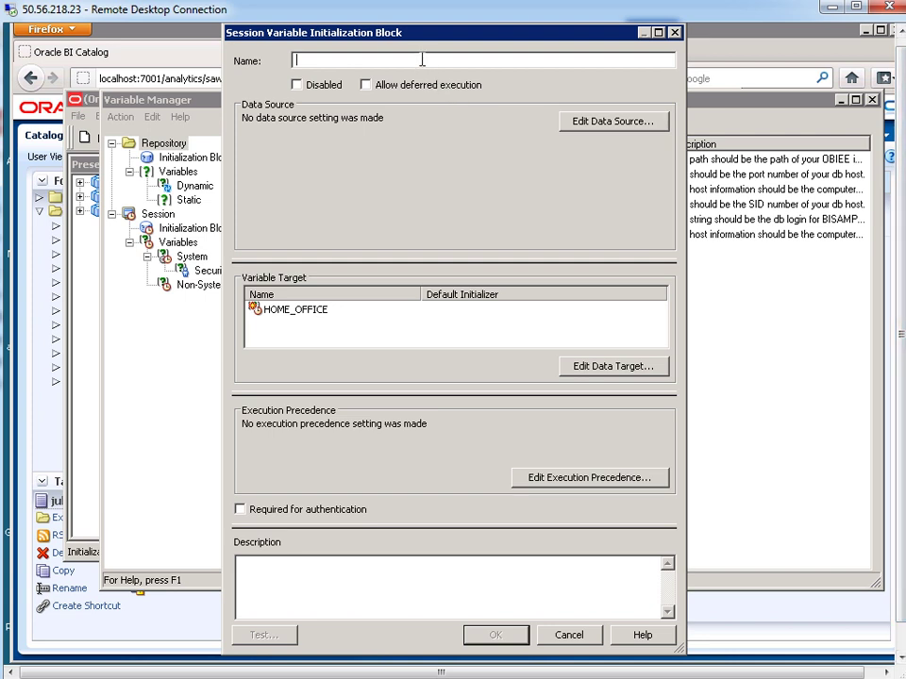
pyautogui.write('HOME_OFFICE')
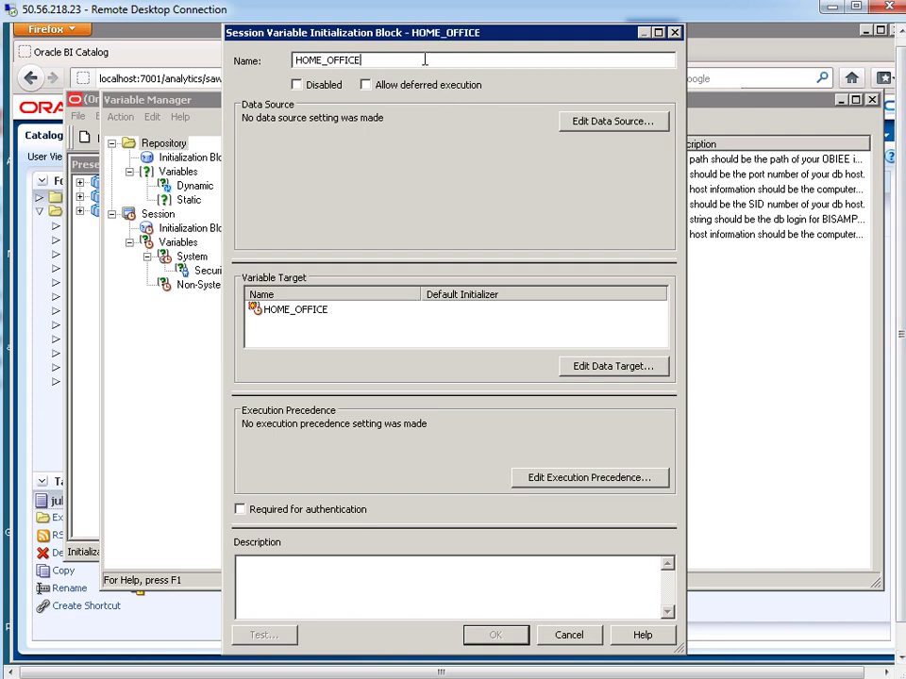
pyautogui.write('_INIT')
pyautogui.click(617, 127)
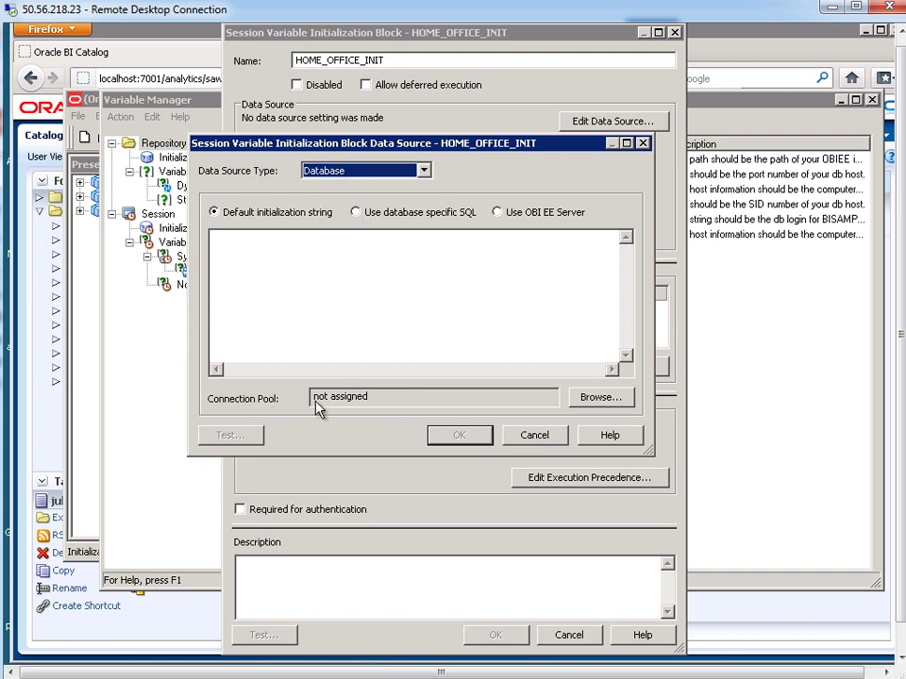
# - Set the block's connection pool to "10 - System DB (ORCL)"."SampleApp Init Blocks"
pyautogui.click(600, 399)
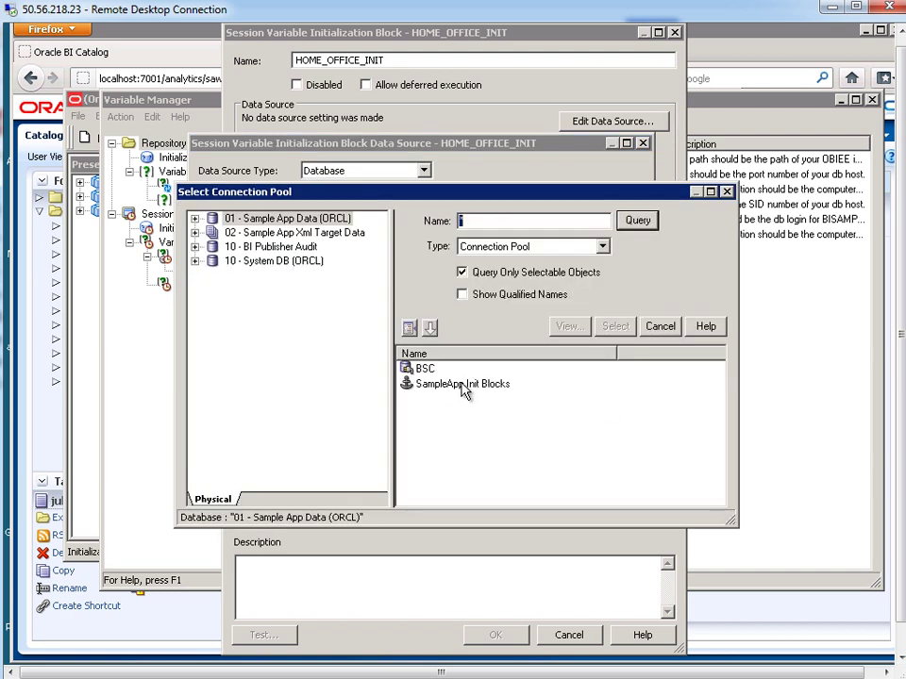
pyautogui.click(236, 220)
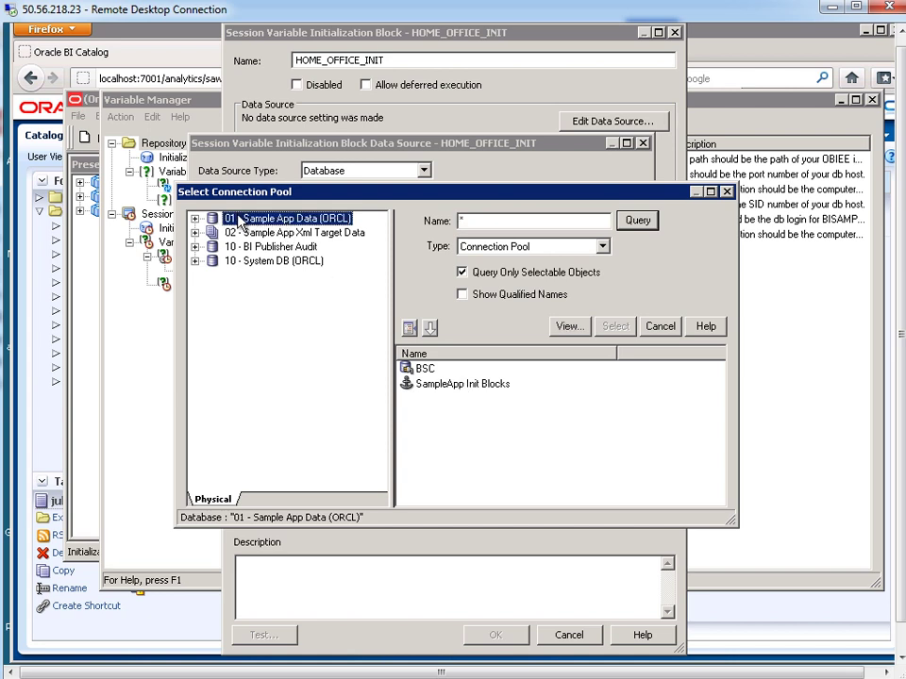
pyautogui.click(445, 385)
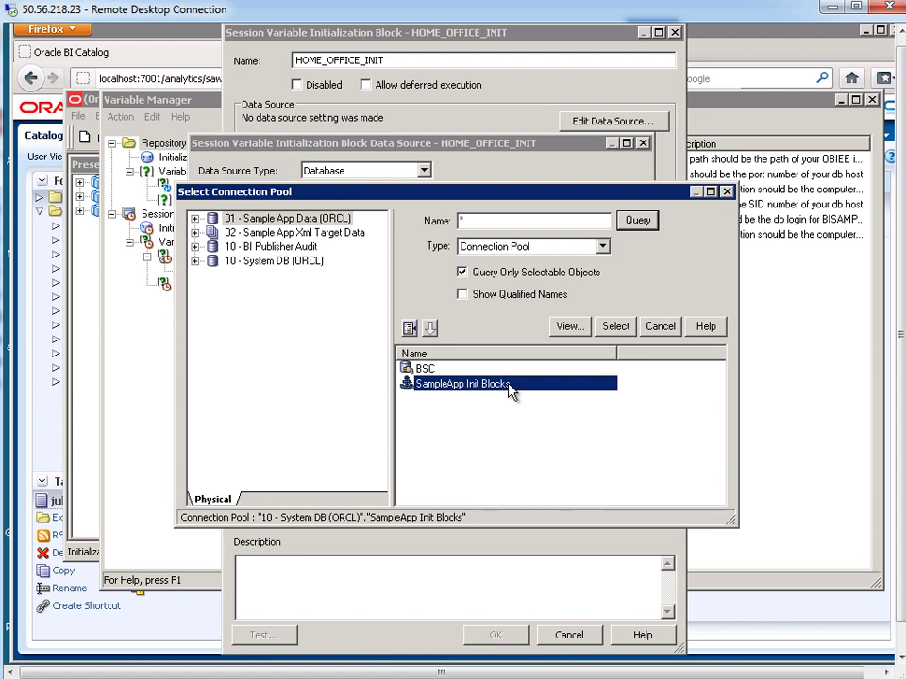
pyautogui.click(616, 328)
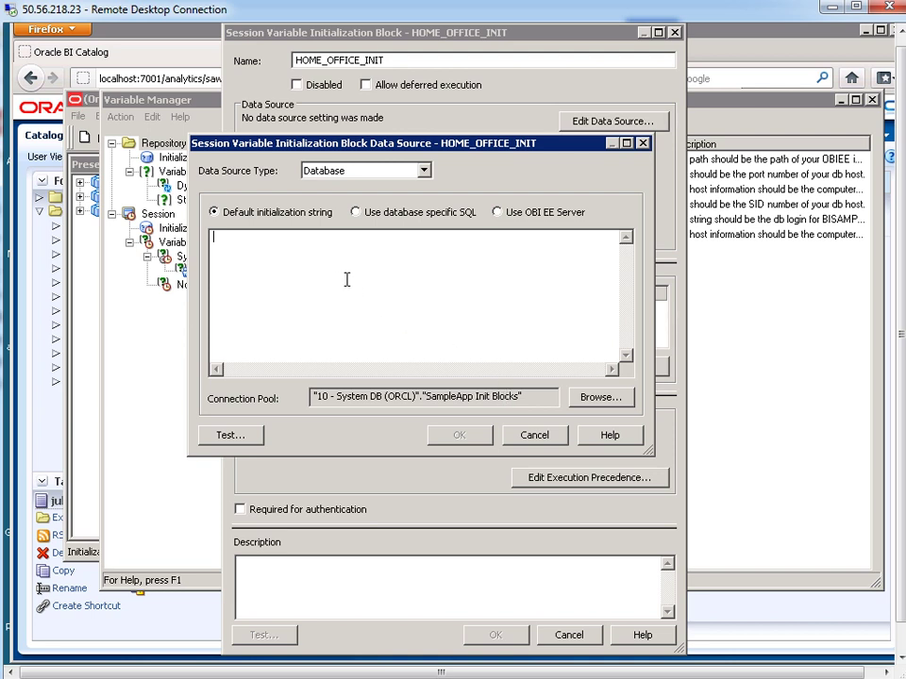
# - Write 'select office_name from user_office' in the init string, checking the column name in SQL*Plus
pyautogui.write('select')
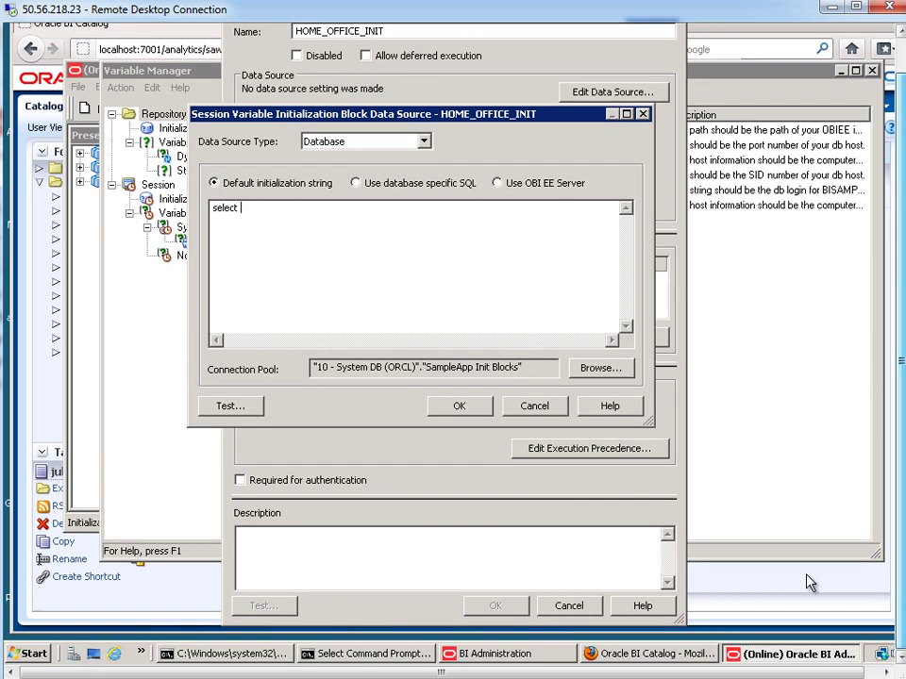
pyautogui.click(405, 654)
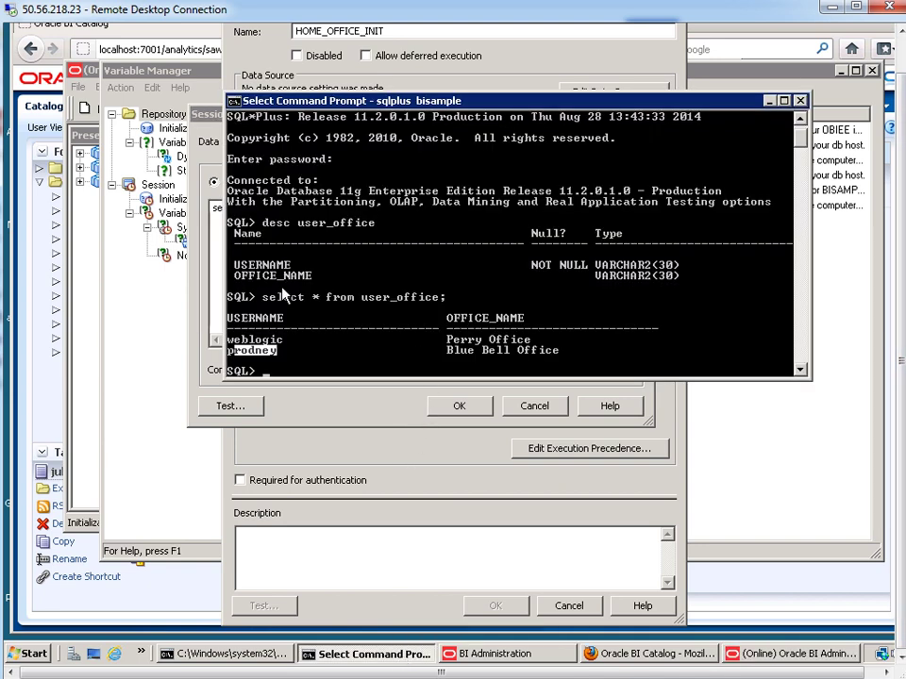
pyautogui.click(237, 275)
pyautogui.doubleClick(237, 274)
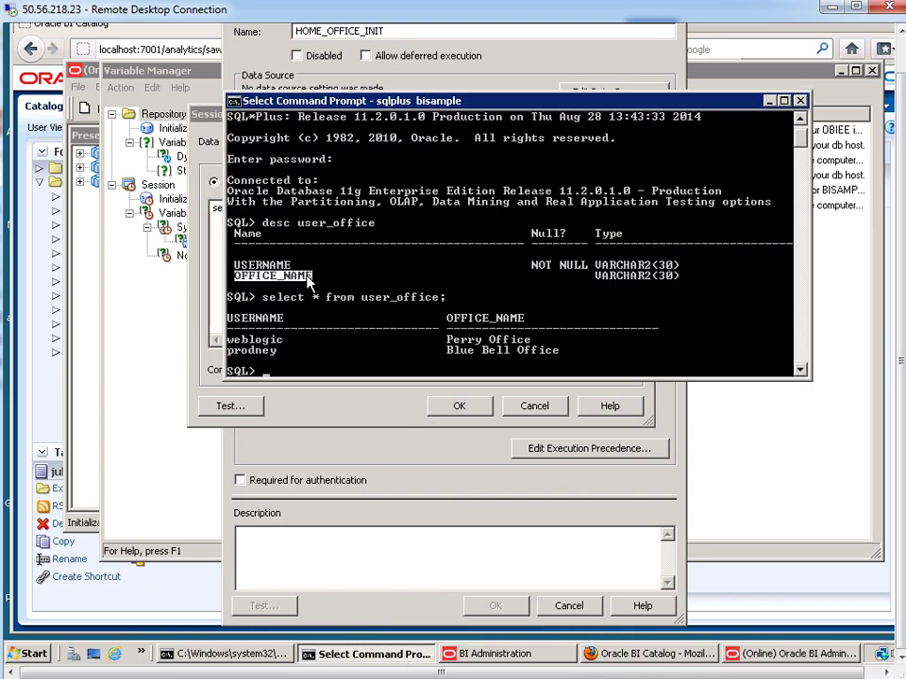
pyautogui.click(217, 259)
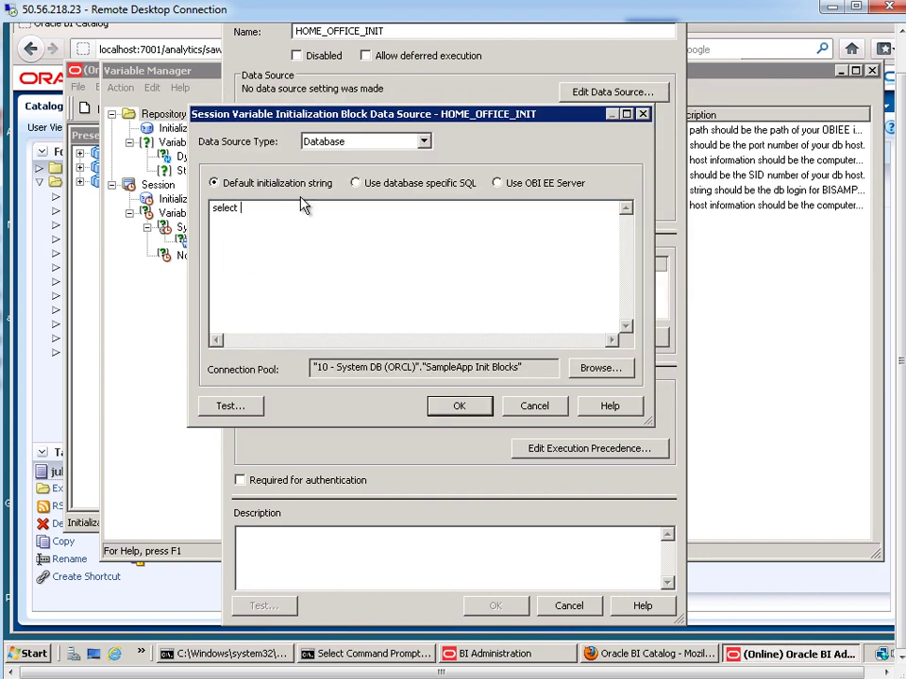
pyautogui.write('office_nam')
pyautogui.write('e')
pyautogui.press('Return')
pyautogui.write('from user_office')
pyautogui.press('Return')
# - Add the clause where username = ':USER', checking the table and column names in SQL*Plus
pyautogui.click(404, 660)
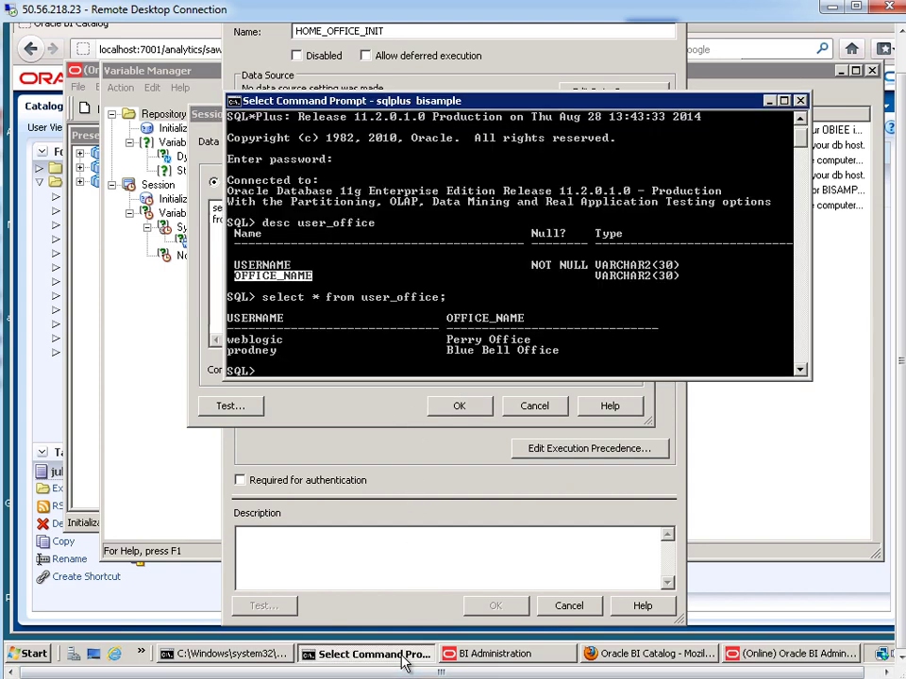
pyautogui.moveTo(299, 224); pyautogui.dragTo(376, 226)
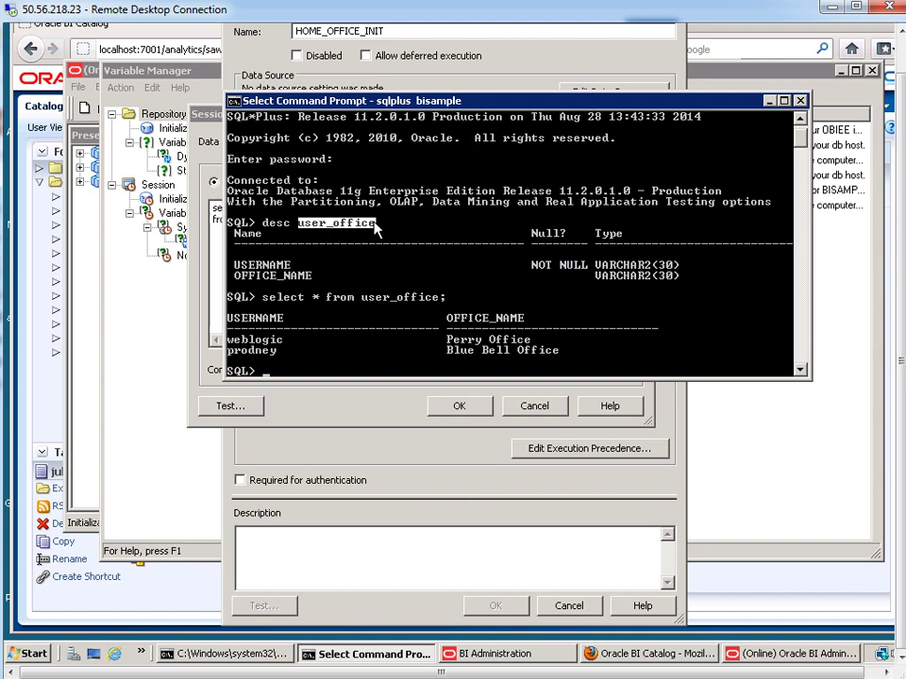
pyautogui.click(231, 266)
pyautogui.moveTo(271, 271); pyautogui.dragTo(283, 267)
pyautogui.click(217, 283)
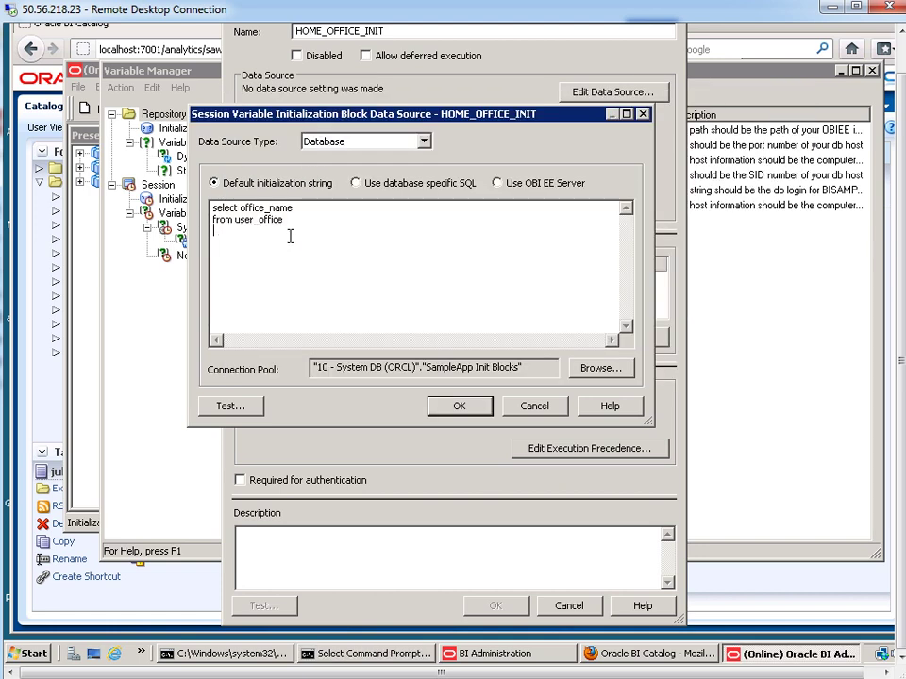
pyautogui.write("where username = ':USER'")
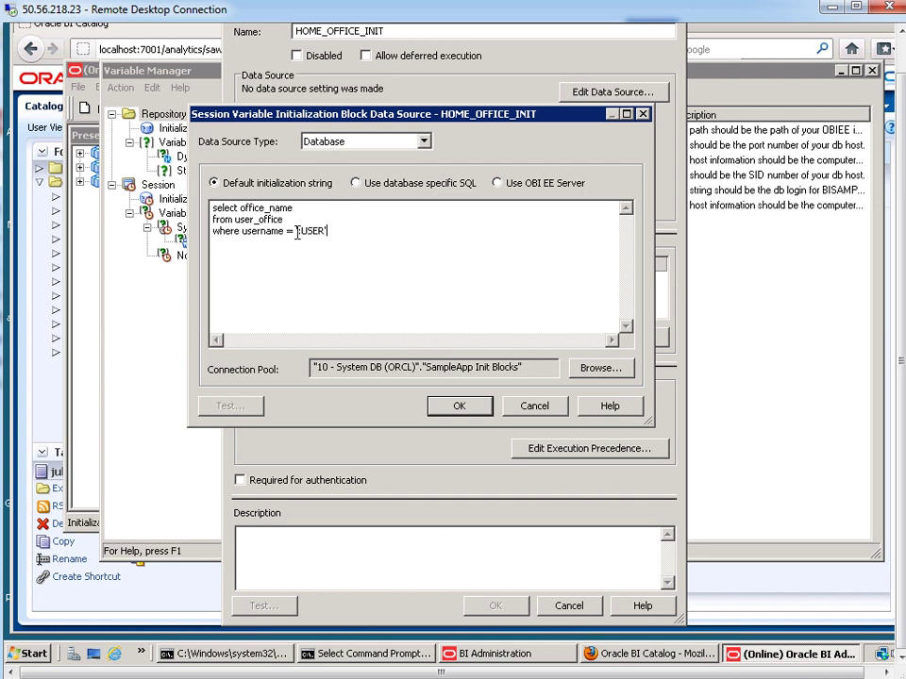
pyautogui.moveTo(298, 231); pyautogui.dragTo(325, 231)
pyautogui.click(368, 237)
# - Accept HOME_OFFICE_INIT and save HOME_OFFICE with default initializer 'Figueroa Office'
pyautogui.click(460, 406)
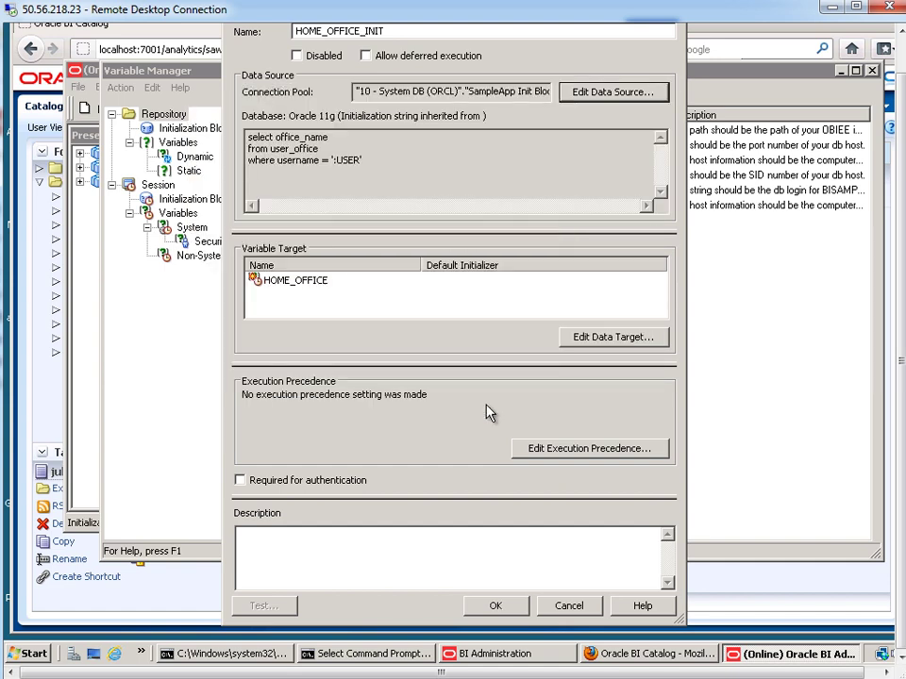
pyautogui.click(496, 607)
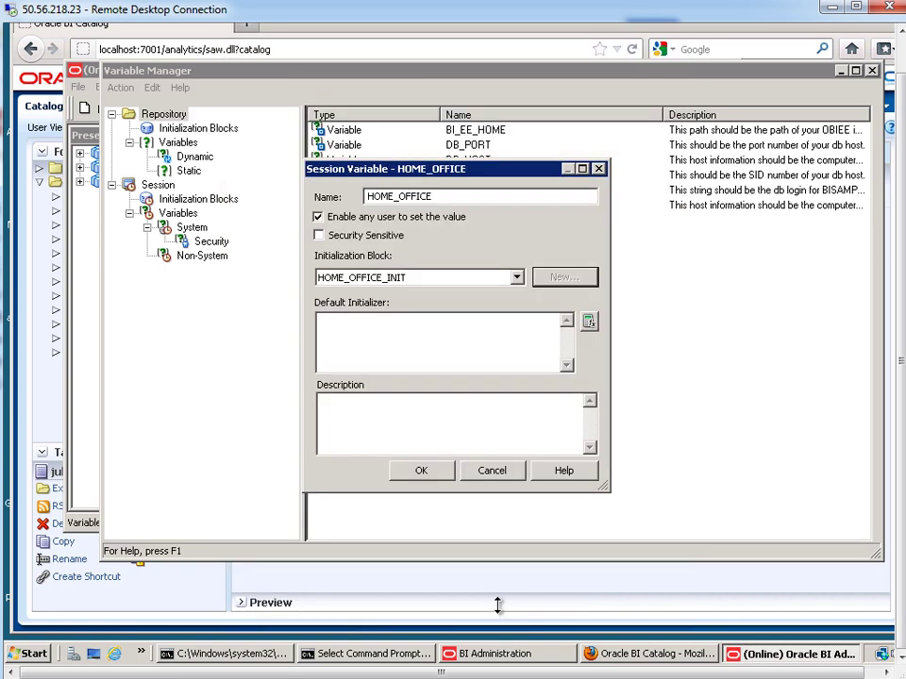
pyautogui.click(420, 335)
pyautogui.write("'")
pyautogui.write('Figueroa O')
pyautogui.press('BackSpace')
pyautogui.write("Office'")
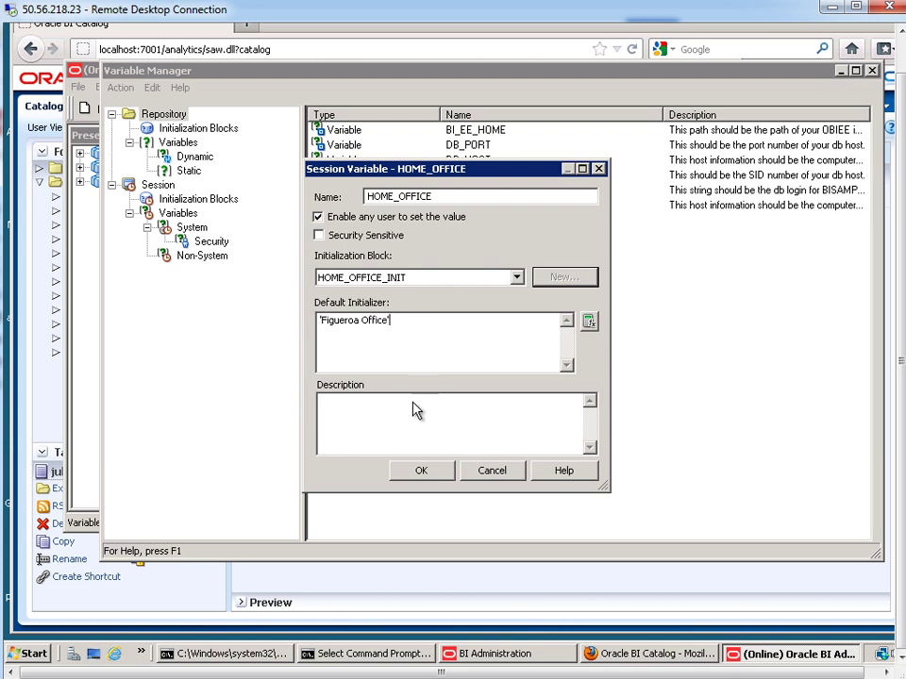
pyautogui.click(449, 472)
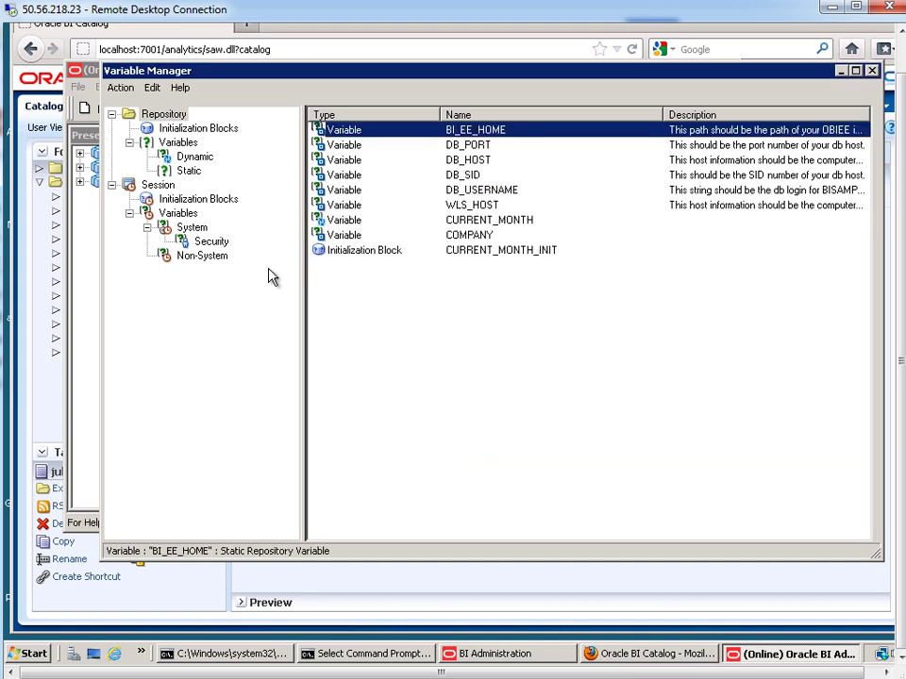
# - Close the Variable Manager and save the repository
pyautogui.click(121, 88)
pyautogui.click(137, 130)
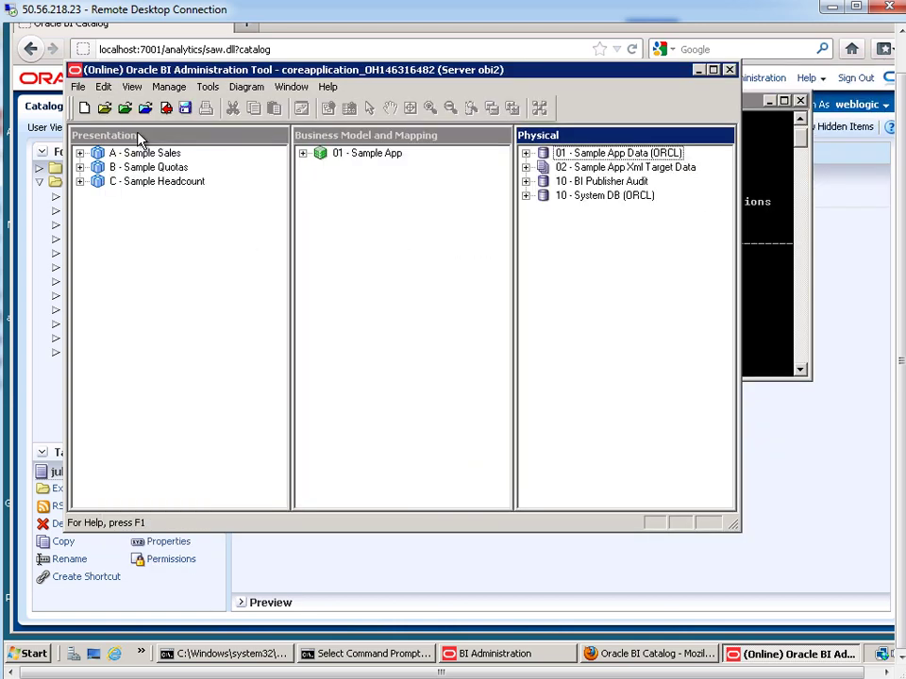
pyautogui.click(77, 86)
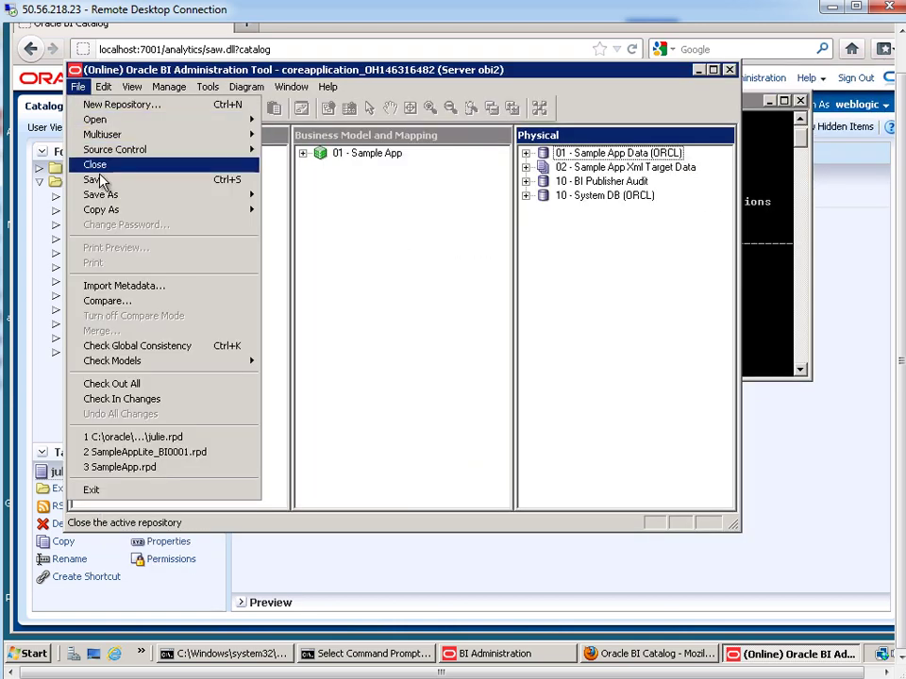
pyautogui.click(95, 179)
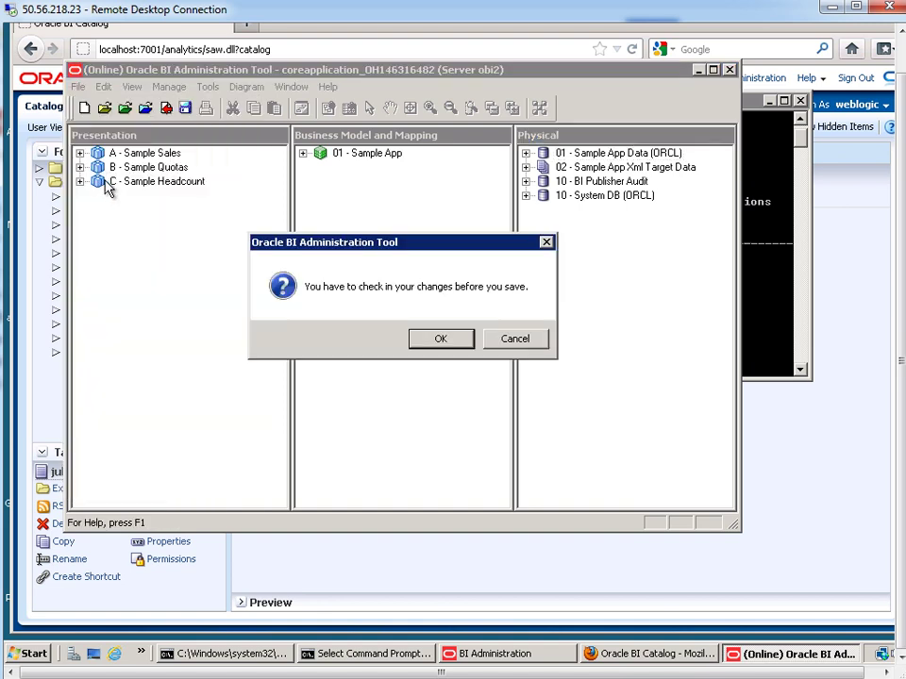
# - Check in the changes, pass the global consistency check, and close the Administration Tool
pyautogui.click(445, 340)
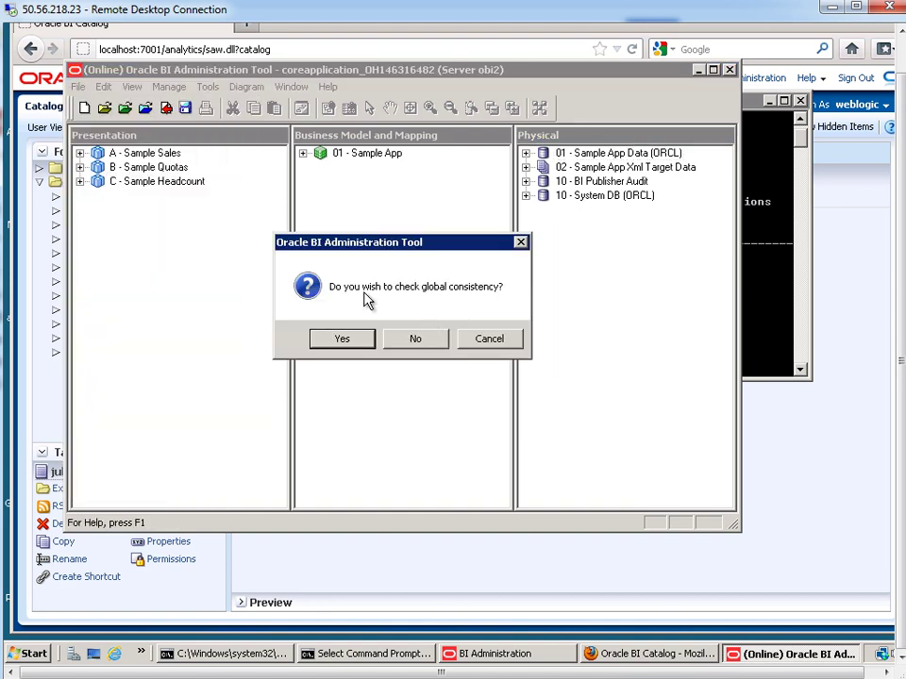
pyautogui.click(341, 339)
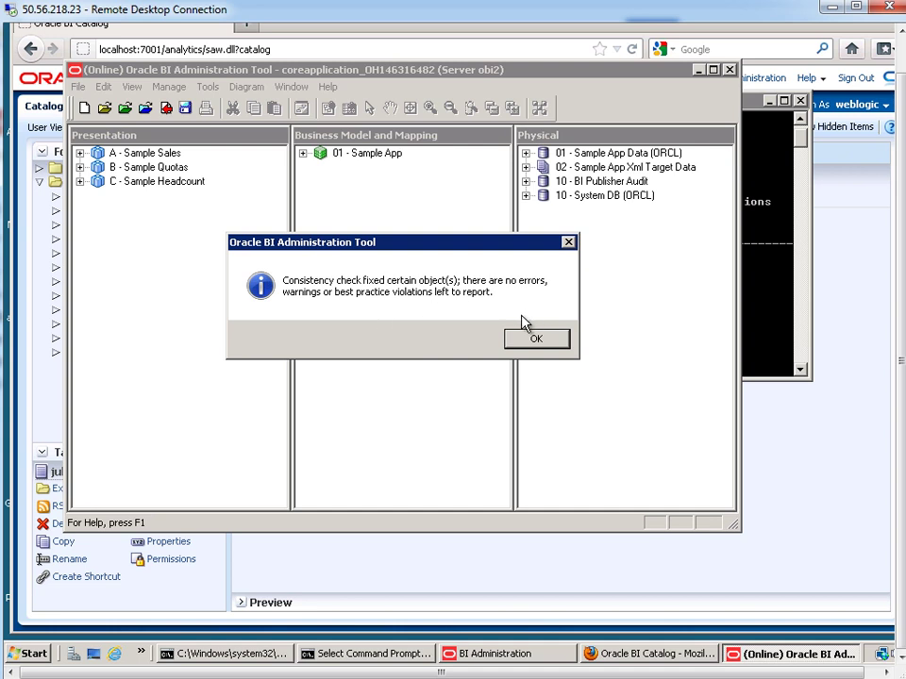
pyautogui.click(532, 341)
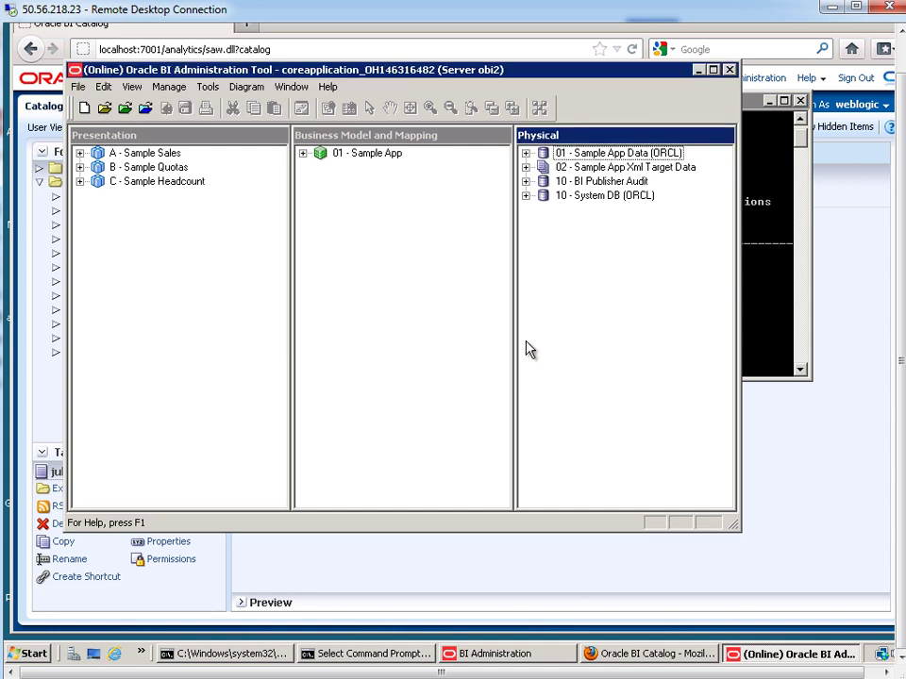
pyautogui.click(730, 70)
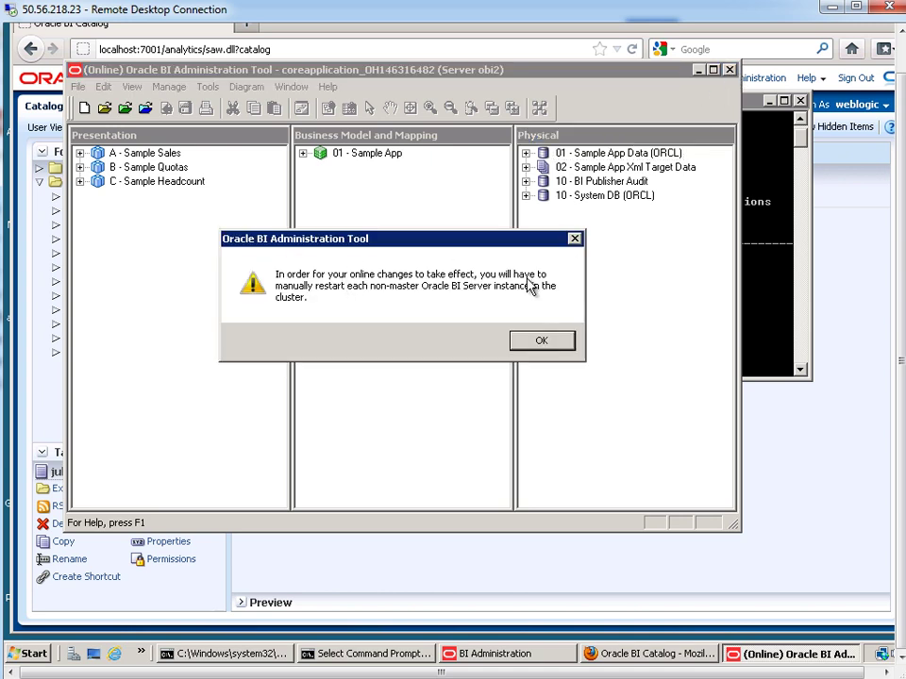
# - Acknowledge the restart notice, exit SQL*Plus, and run opmnctl stopall
pyautogui.click(539, 346)
pyautogui.click(464, 300)
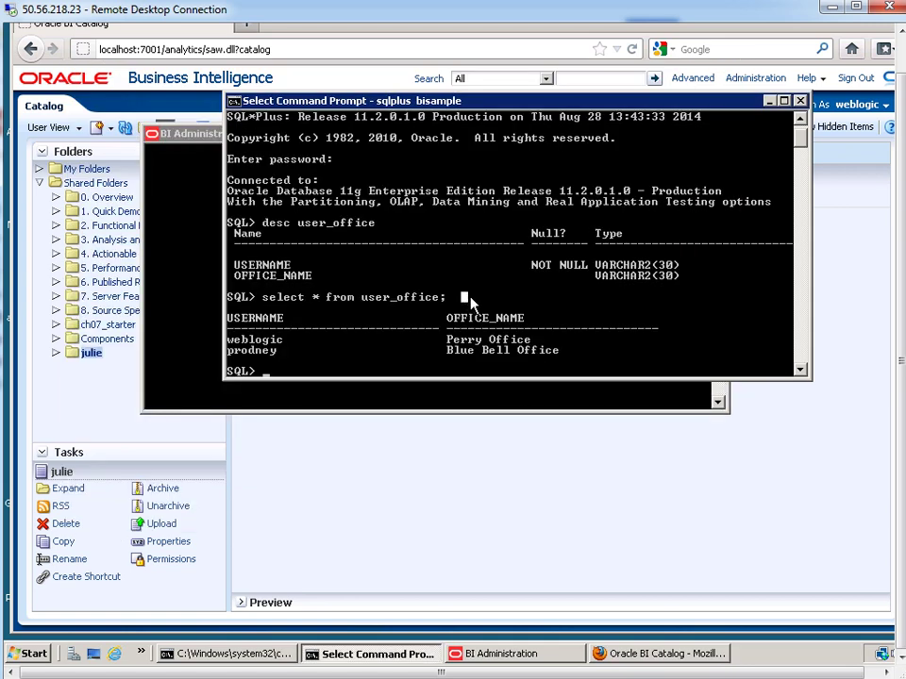
pyautogui.write('exit')
pyautogui.press('Return')
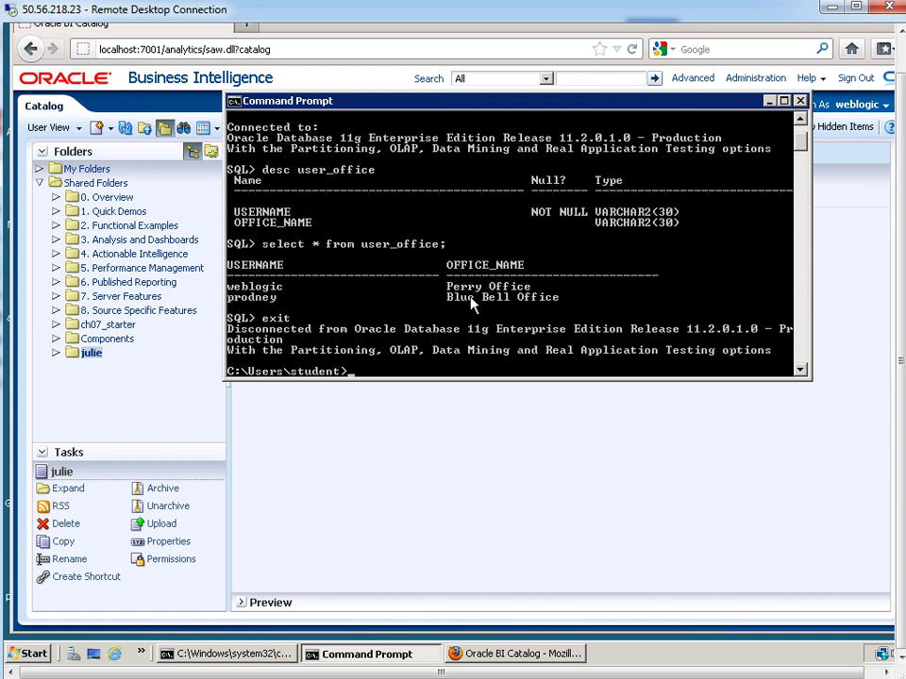
pyautogui.write('opmnctl stopall')
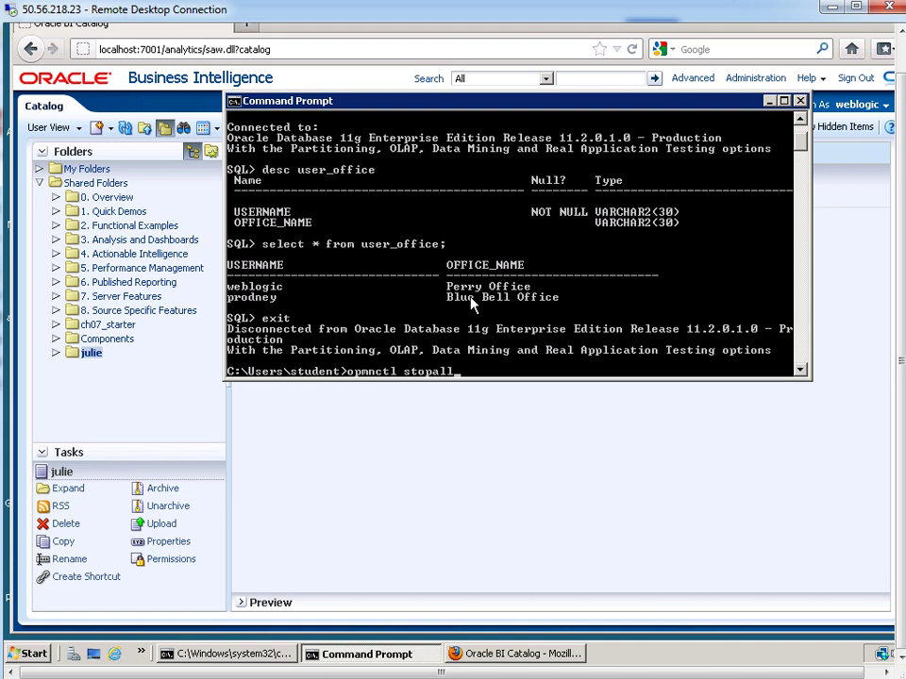
pyautogui.press('Return')
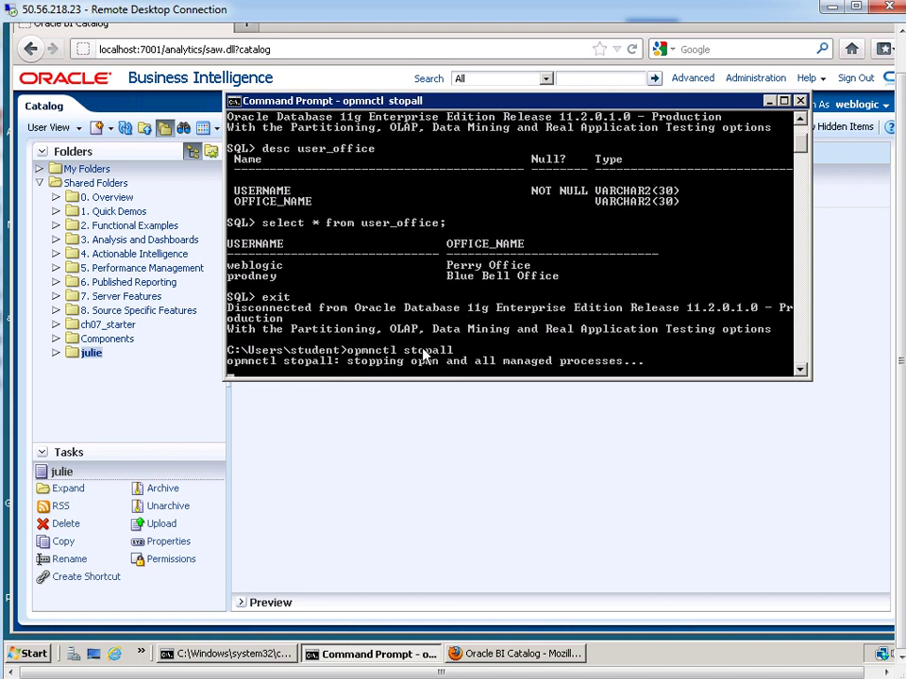
# - Restart all Oracle BI processes with opmnctl startall
pyautogui.click(551, 342)
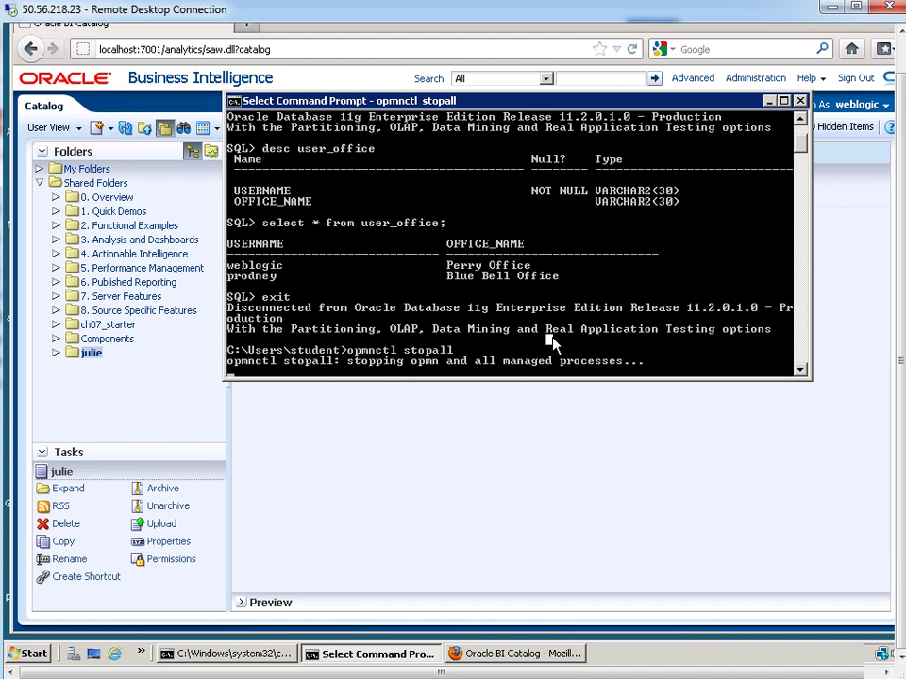
pyautogui.press('Escape')
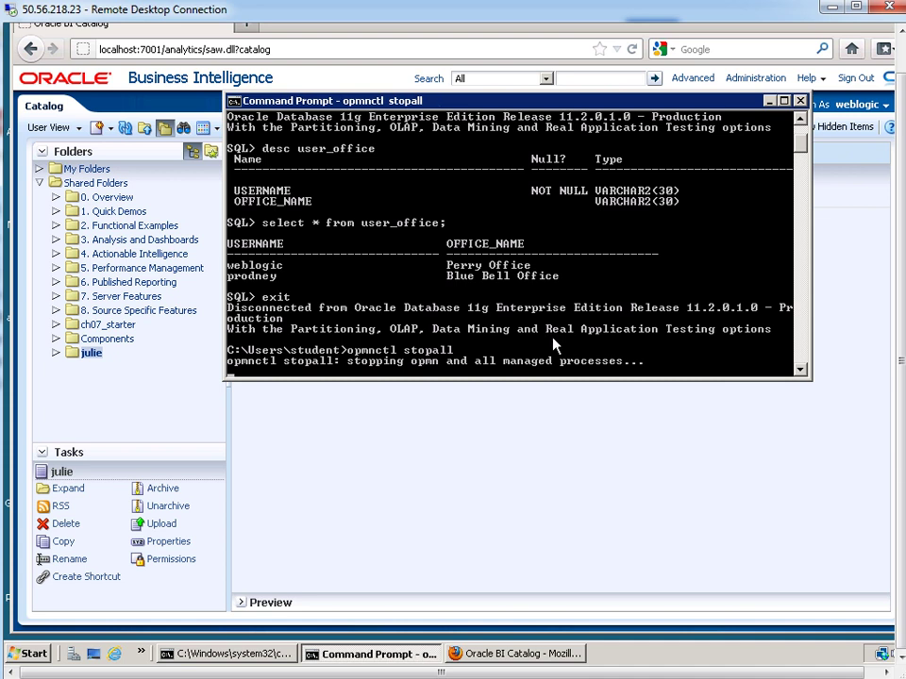
pyautogui.click(635, 326)
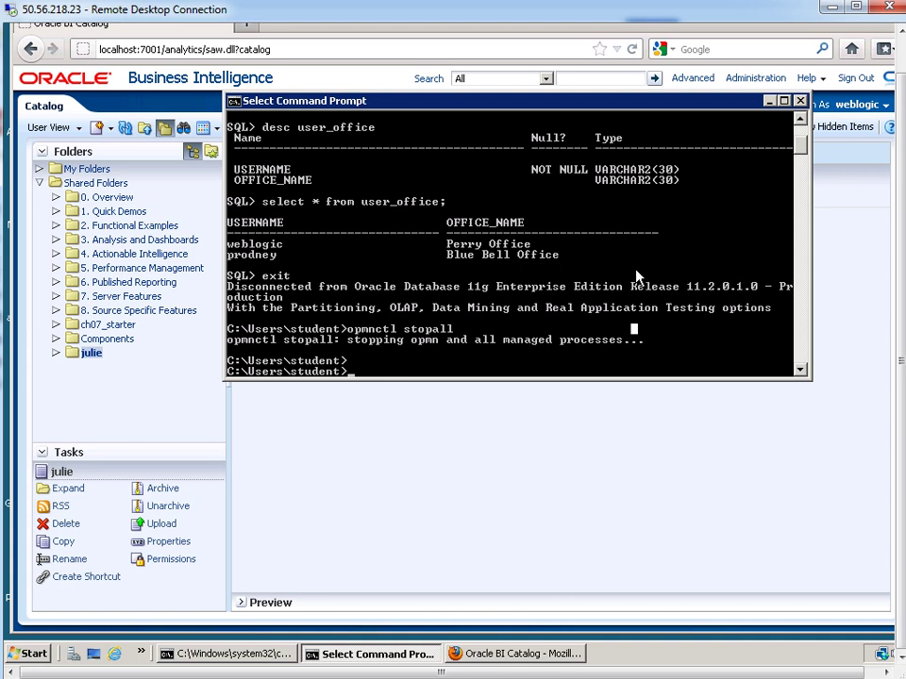
pyautogui.press('Escape')
pyautogui.press('Up')
pyautogui.press('BackSpace')
pyautogui.press('BackSpace')
pyautogui.press('BackSpace')
pyautogui.press('BackSpace')
pyautogui.press('BackSpace')
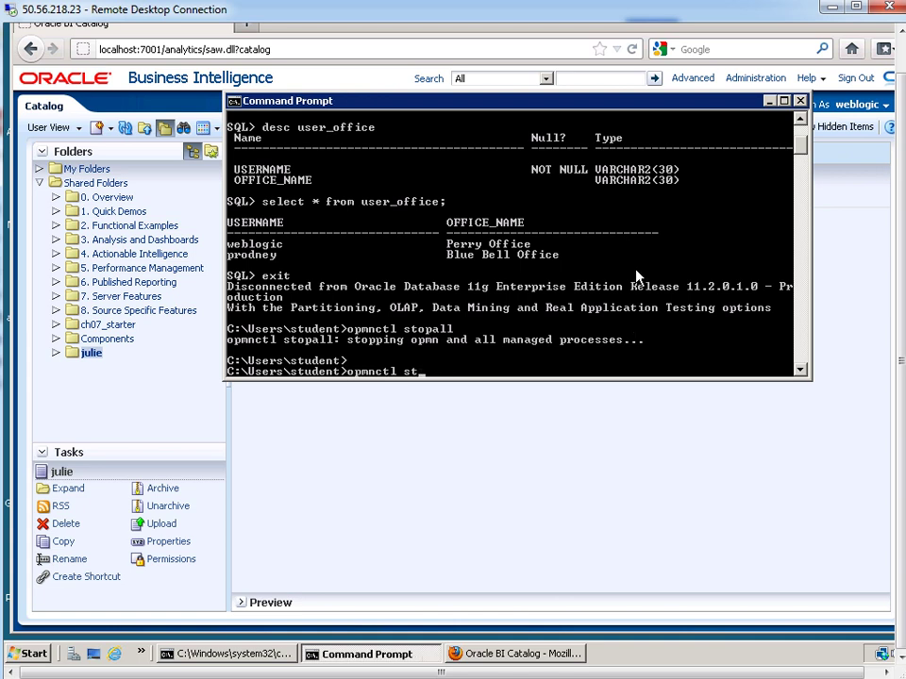
pyautogui.write('artall')
pyautogui.press('Return')
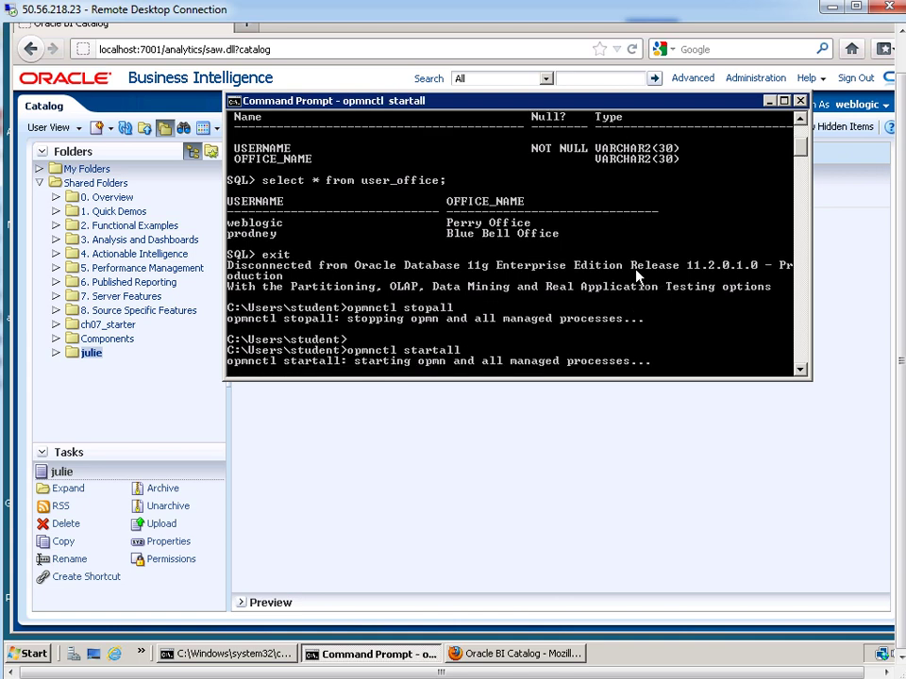
# - Run opmnctl status to confirm all five BI processes are Alive
pyautogui.press('Return')
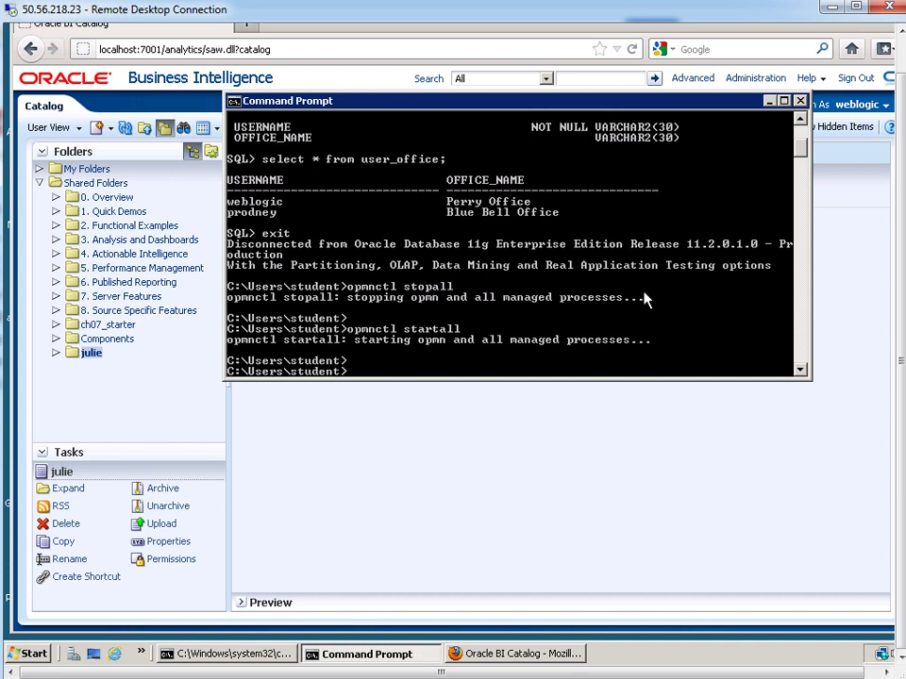
pyautogui.press('Up')
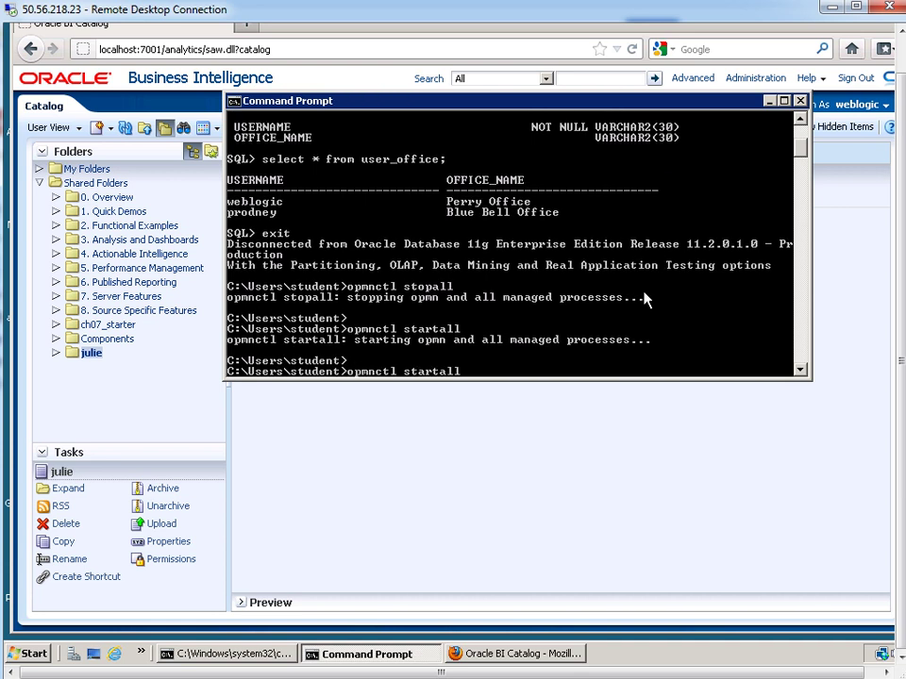
pyautogui.press('BackSpace')
pyautogui.press('BackSpace')
pyautogui.press('BackSpace')
pyautogui.press('BackSpace')
pyautogui.press('BackSpace')
pyautogui.write('tus')
pyautogui.press('Return')
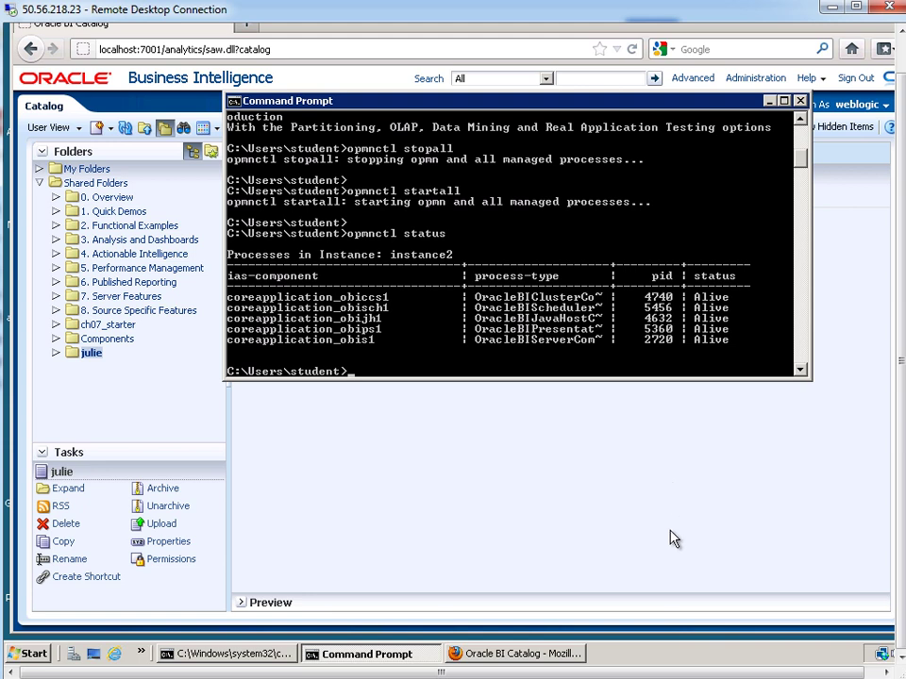
pyautogui.click(596, 570)
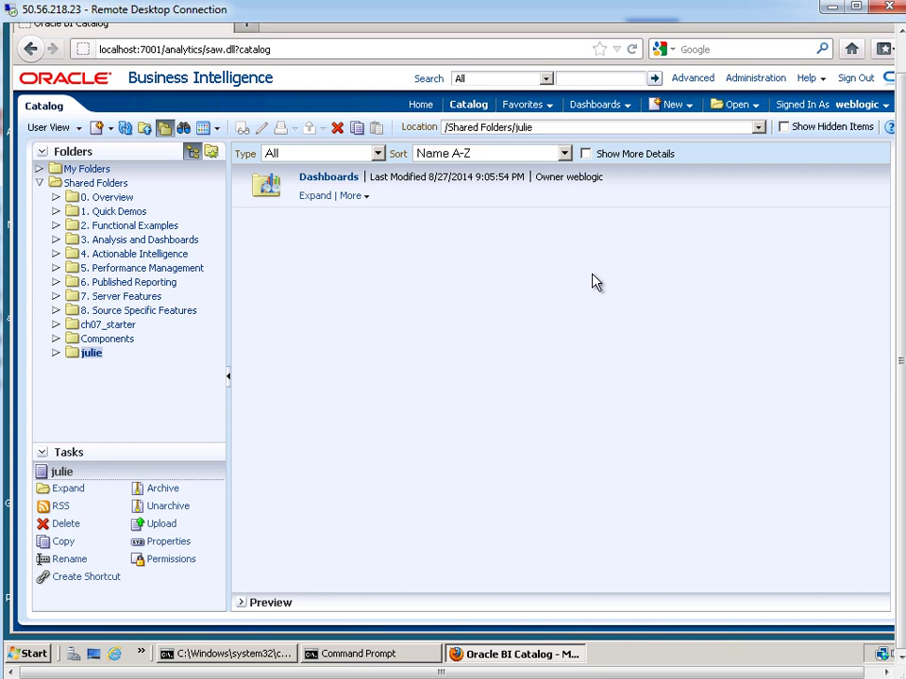
# - Sign out of Oracle BI EE and sign back in as the weblogic administrator with the saved login
pyautogui.click(853, 81)
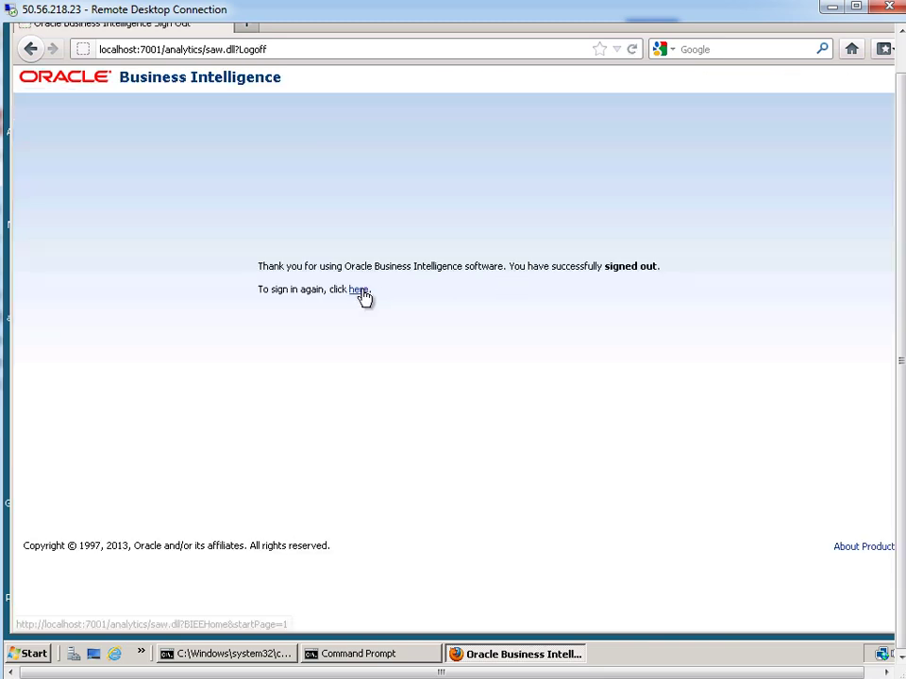
pyautogui.click(362, 291)
pyautogui.write('we')
pyautogui.click(397, 264)
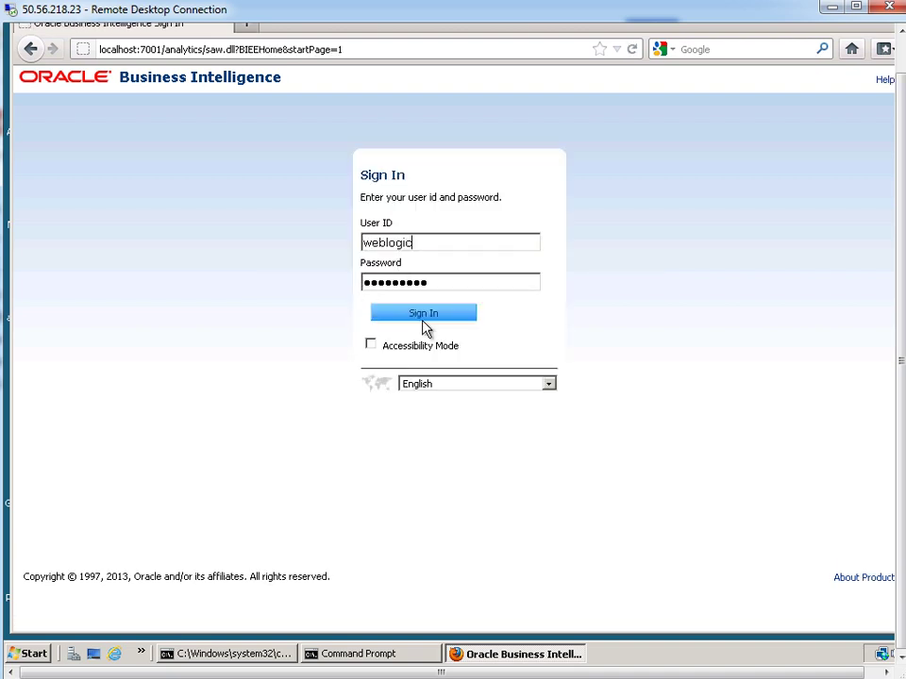
pyautogui.click(424, 317)
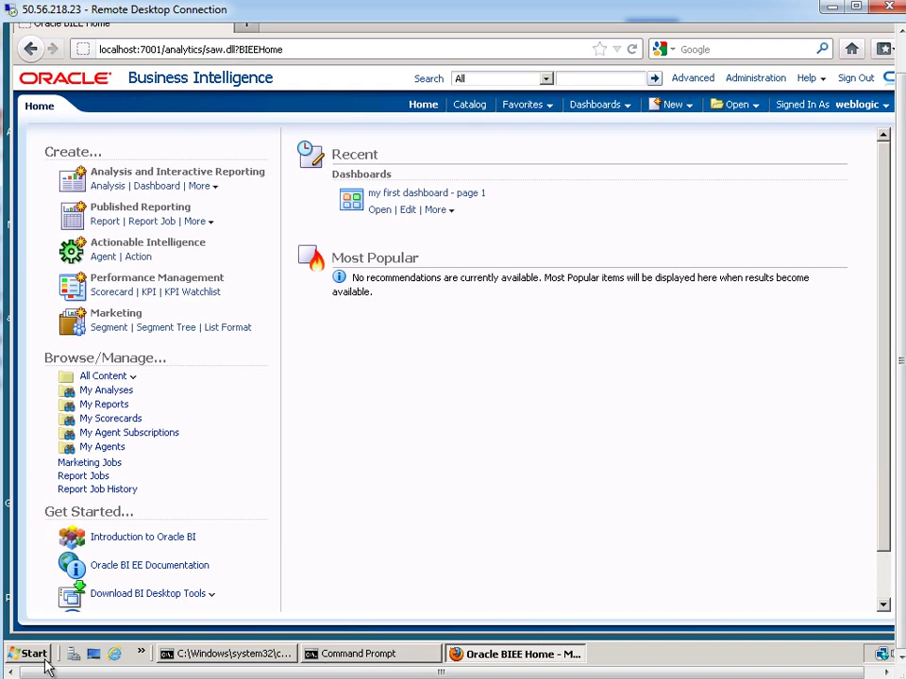
pyautogui.click(36, 659)
# - Launch BI Administration from the Oracle Business Intelligence program folder
pyautogui.click(47, 595)
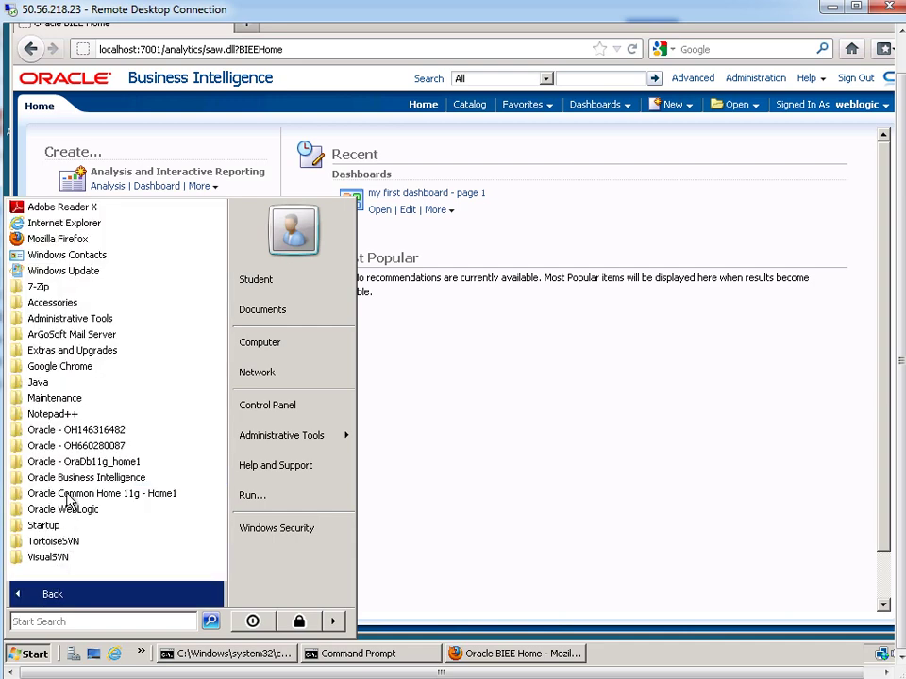
pyautogui.click(68, 478)
pyautogui.click(66, 478)
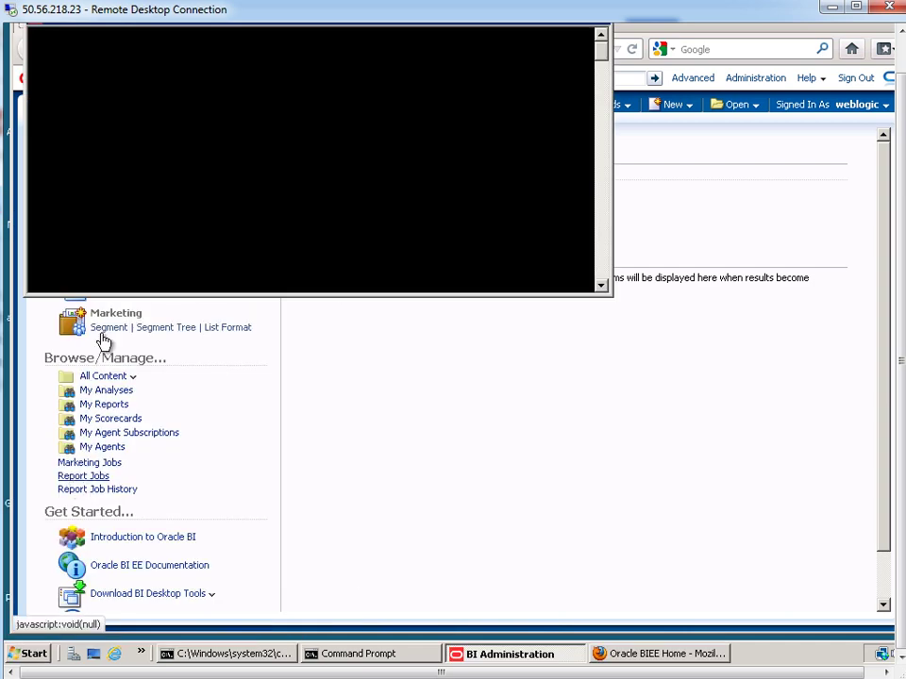
pyautogui.click(901, 243)
# - Open the running repository online, entering the repository and administrator passwords
pyautogui.click(79, 123)
pyautogui.moveTo(170, 165)
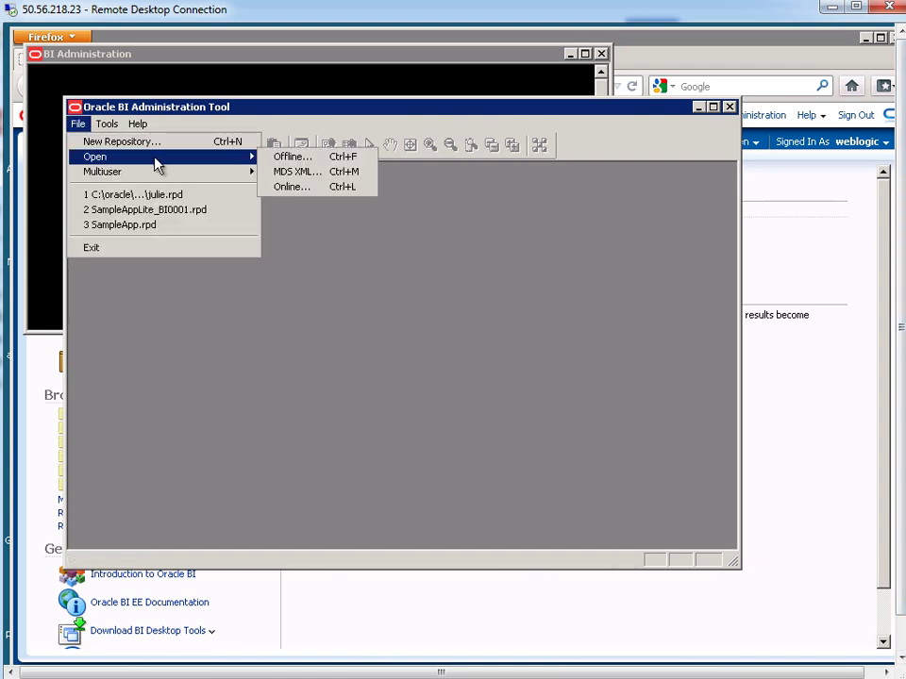
pyautogui.click(312, 187)
pyautogui.write('Admin123')
pyautogui.press('Tab')
pyautogui.press('Tab')
pyautogui.write('Admin1234')
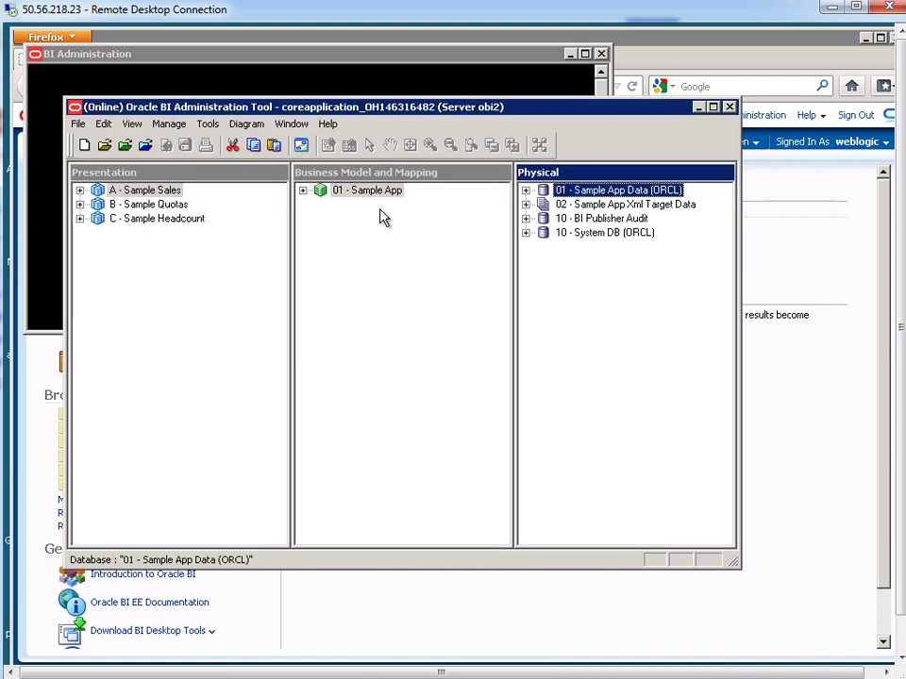
pyautogui.click(167, 125)
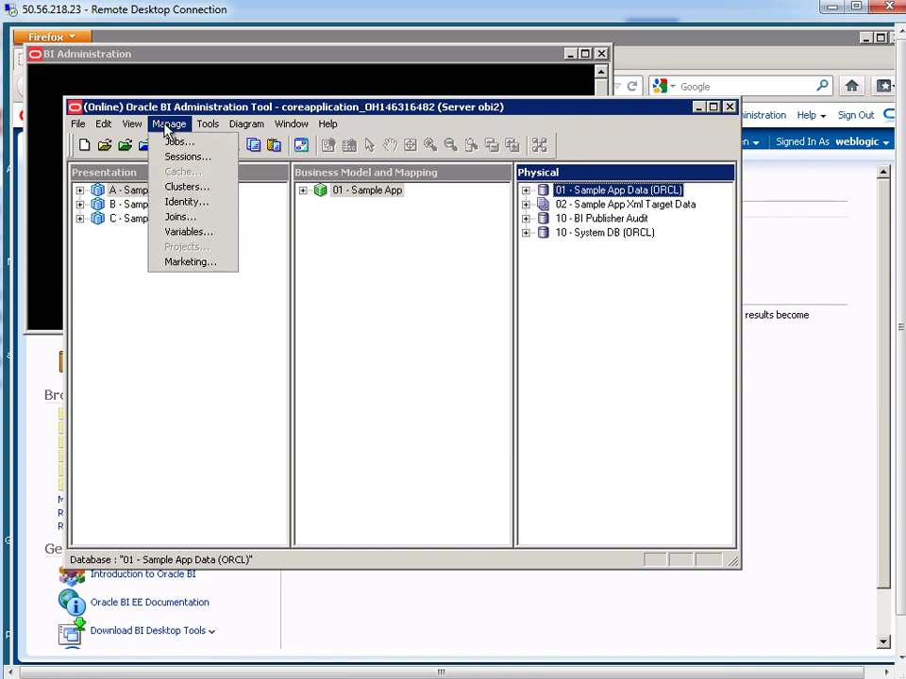
# - In Session Manager, pause updates and confirm the first session's HOME_OFFICE is Perry Office, then restore Normal speed
pyautogui.click(173, 159)
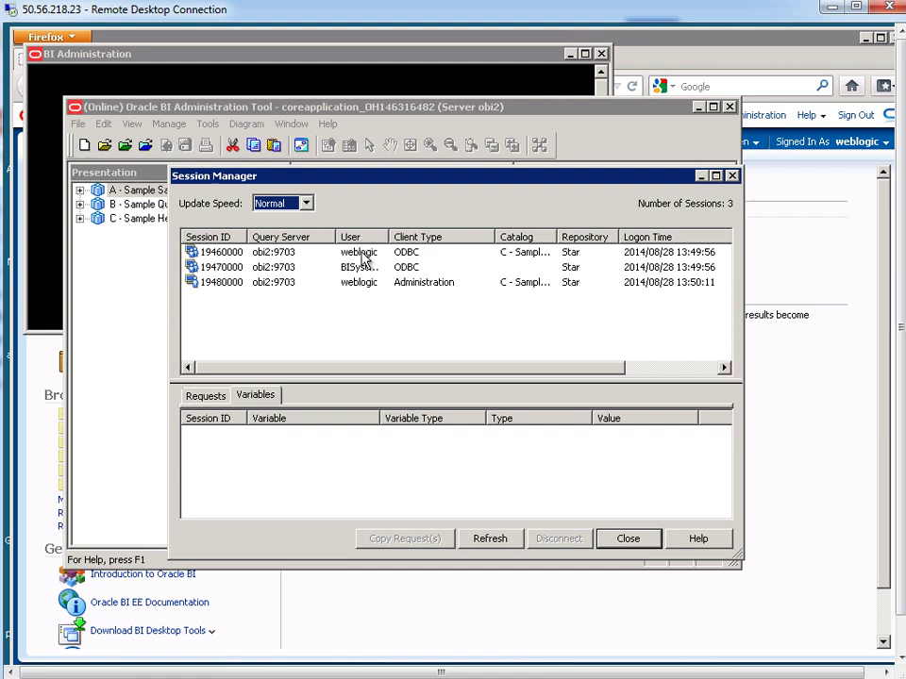
pyautogui.click(305, 205)
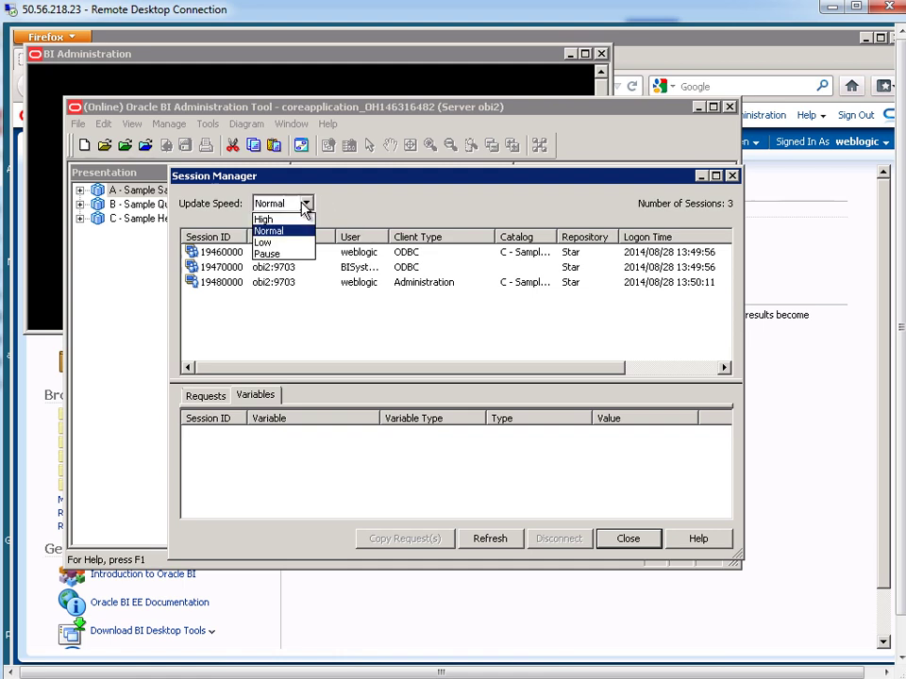
pyautogui.click(278, 256)
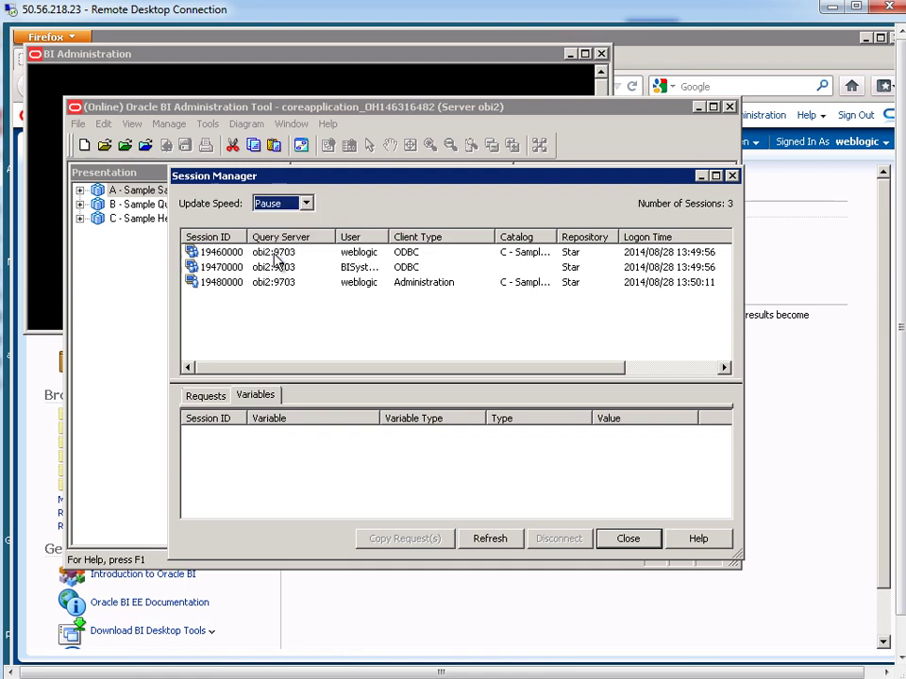
pyautogui.click(357, 257)
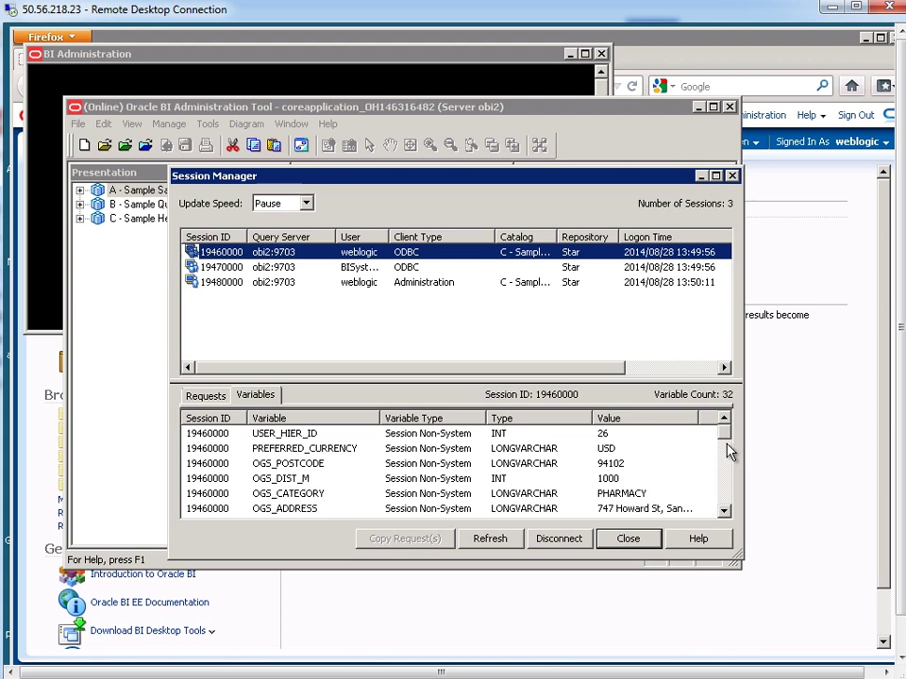
pyautogui.moveTo(727, 453); pyautogui.dragTo(727, 481)
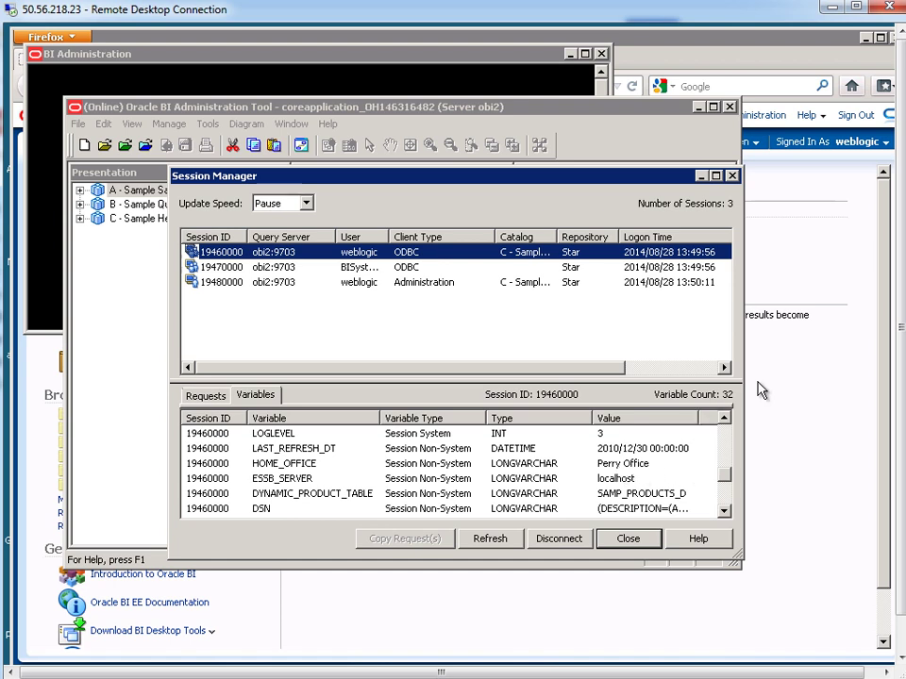
pyautogui.click(275, 212)
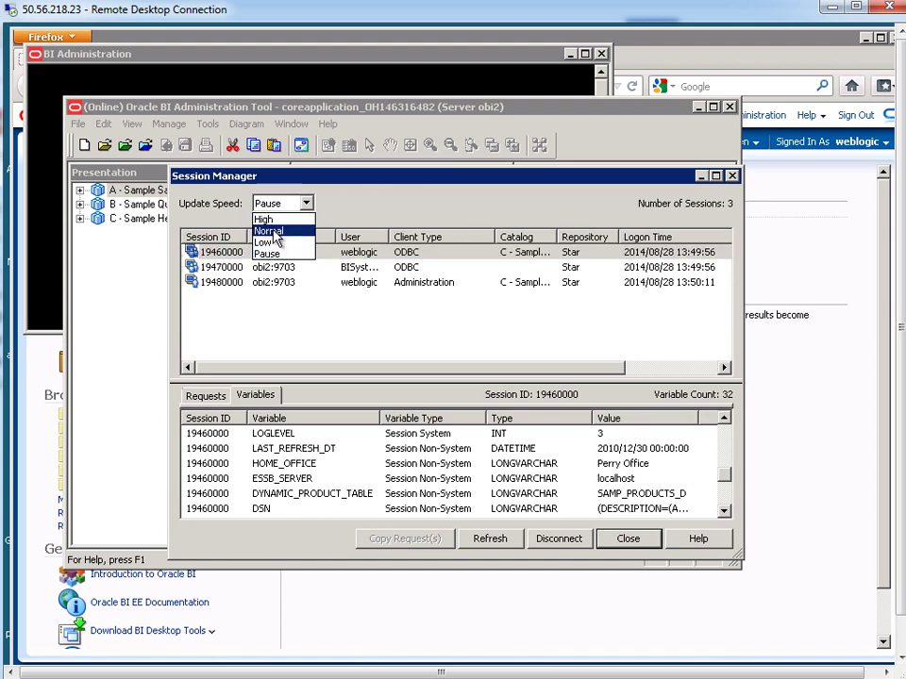
pyautogui.click(275, 231)
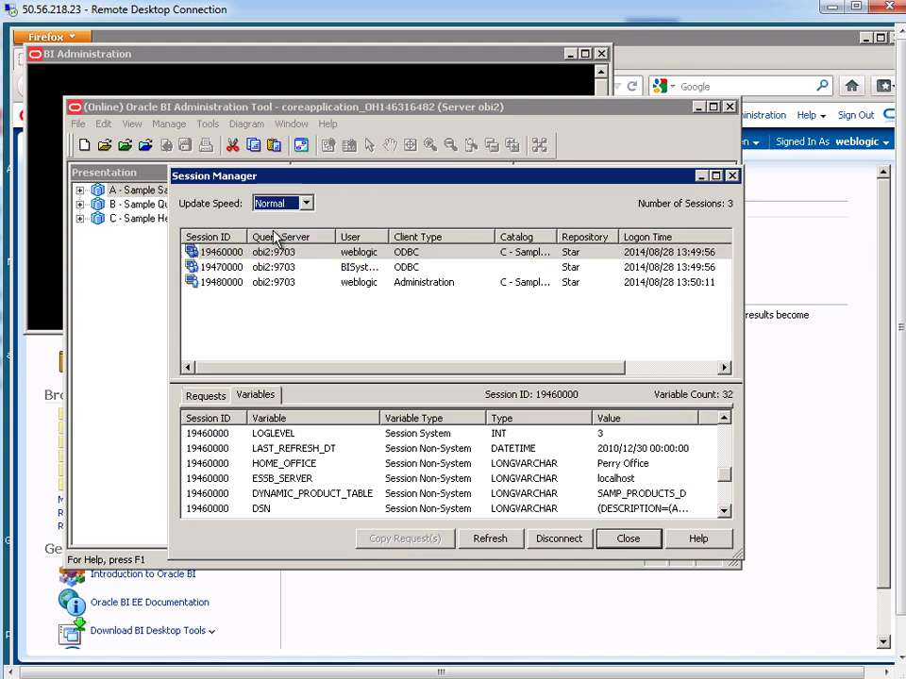
# - Sign out of Oracle BI EE and sign back in as the second user
pyautogui.click(856, 114)
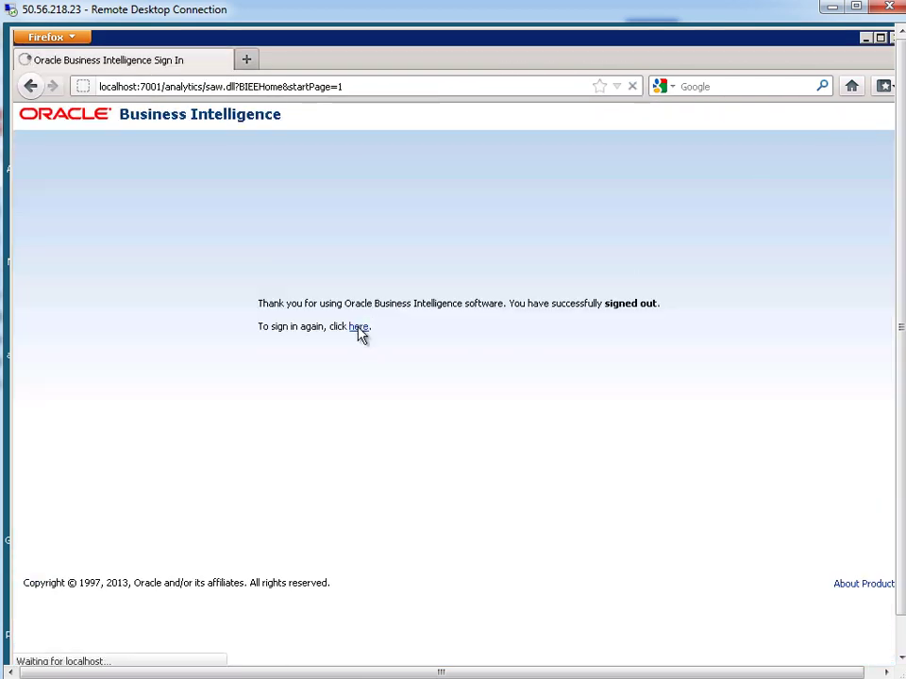
pyautogui.click(359, 328)
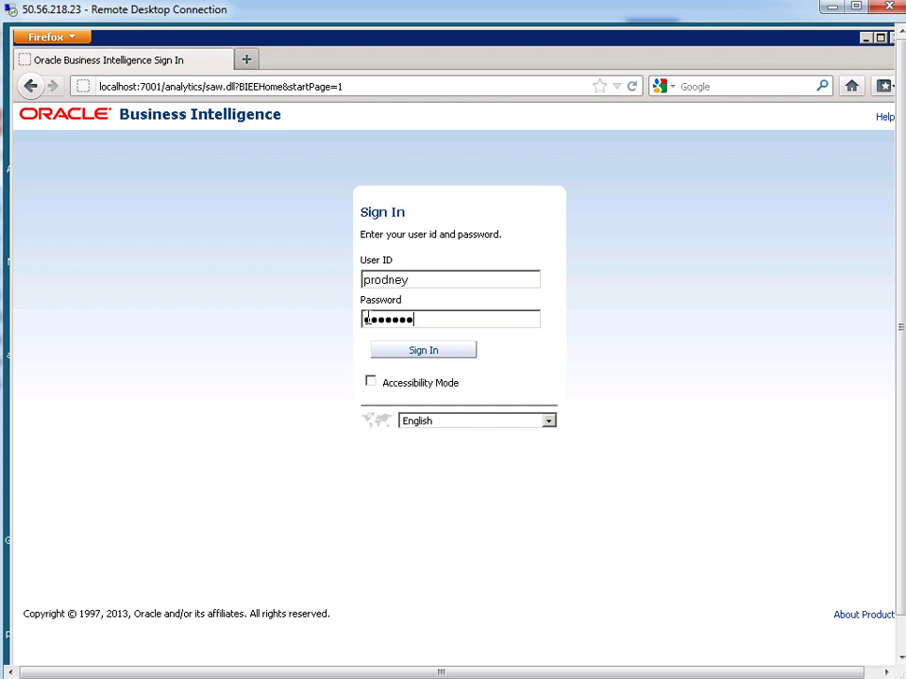
pyautogui.press('Return')
pyautogui.scroll(-2, 901, 593)
# - With updates paused, confirm the new session's HOME_OFFICE is Blue Bell Office, then restore Normal speed
pyautogui.click(772, 660)
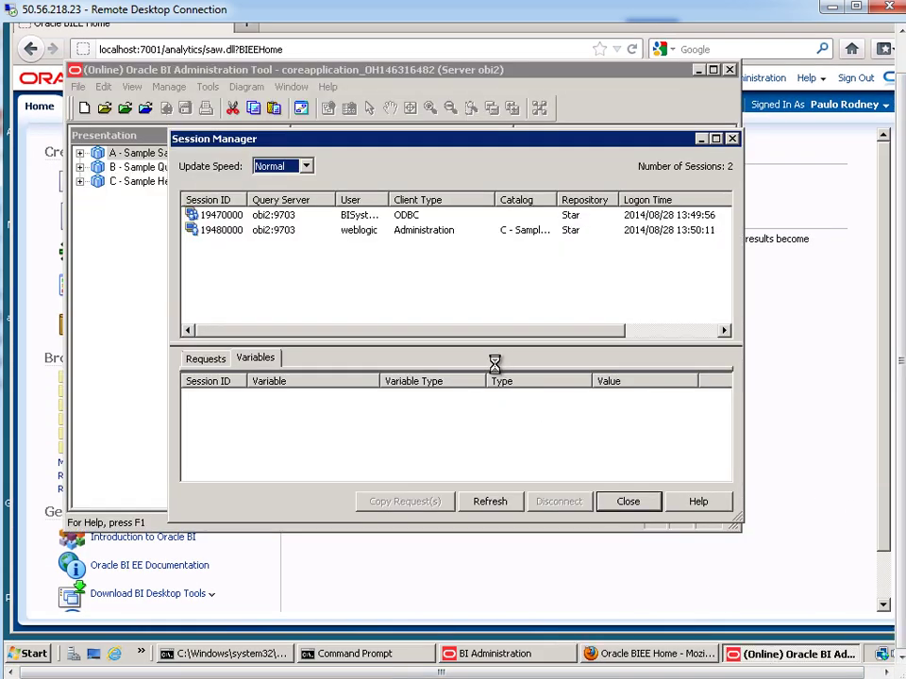
pyautogui.click(370, 246)
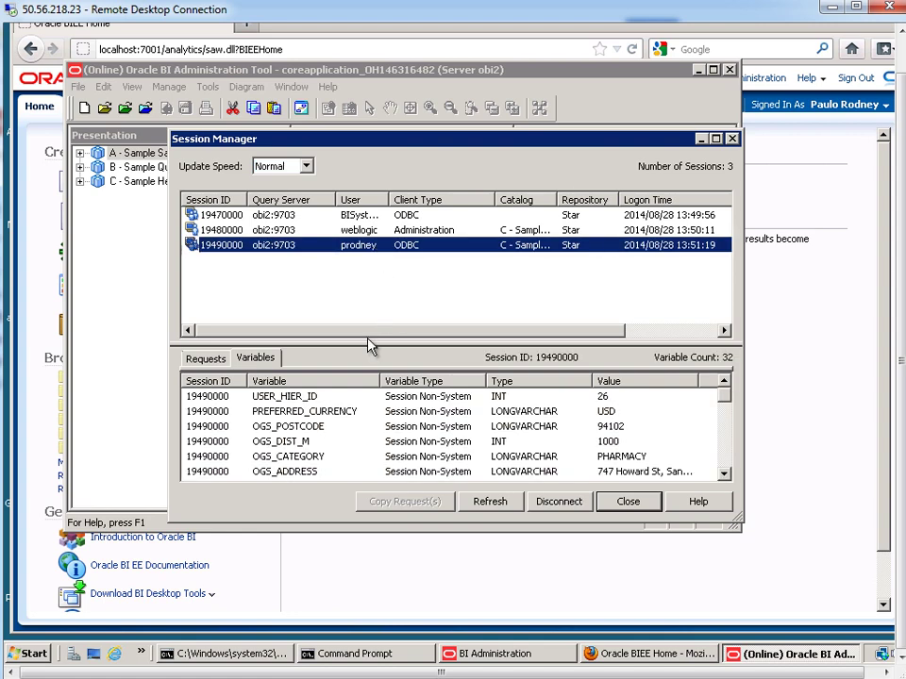
pyautogui.click(277, 166)
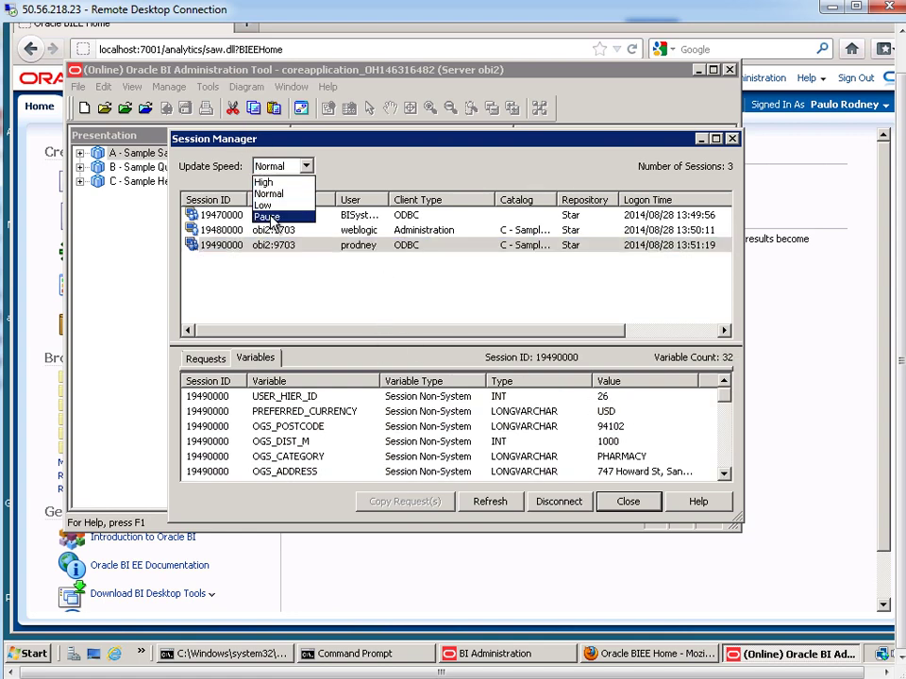
pyautogui.click(271, 220)
pyautogui.moveTo(720, 400); pyautogui.dragTo(724, 451)
pyautogui.click(277, 398)
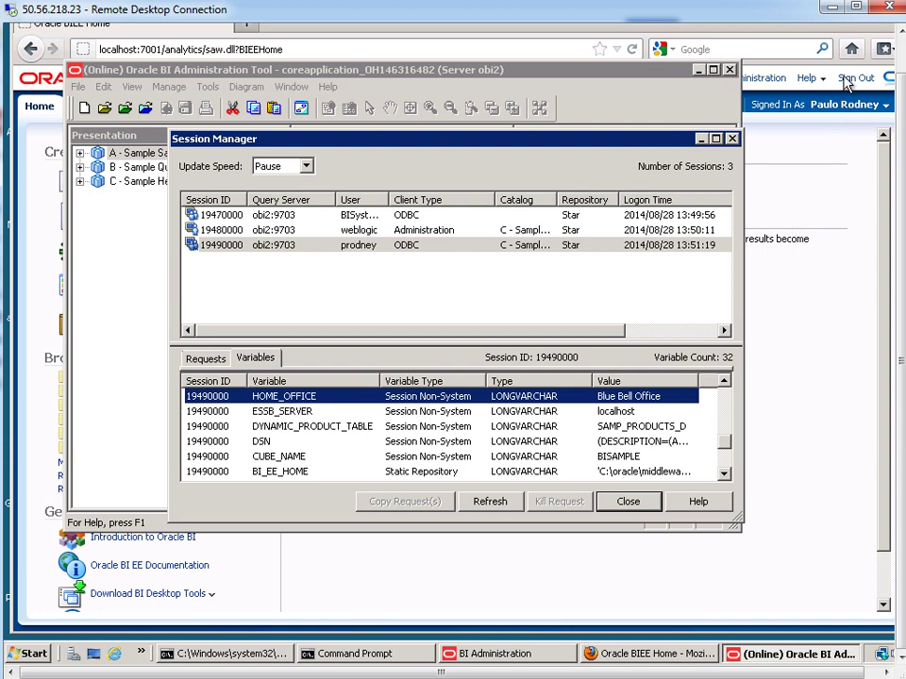
pyautogui.click(274, 165)
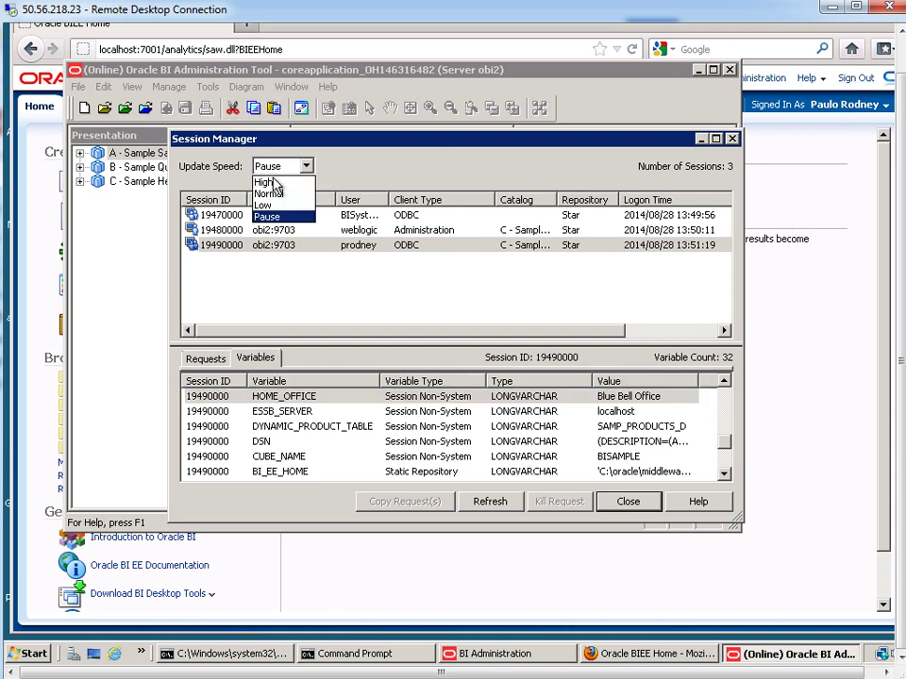
pyautogui.click(268, 193)
# - Sign out and sign back in to Oracle BI EE as the third user, entering that user's password
pyautogui.click(855, 79)
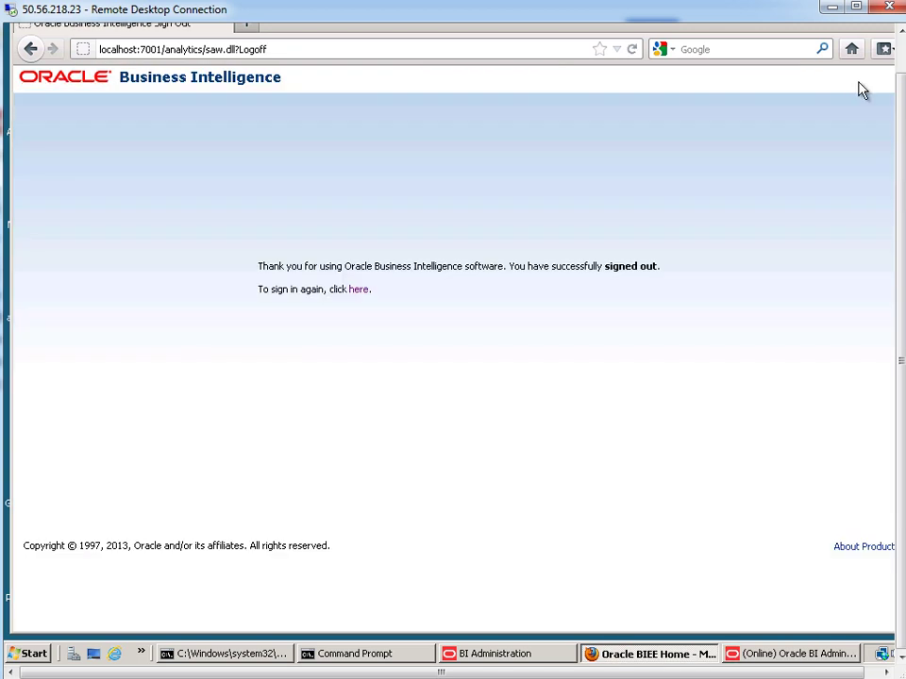
pyautogui.click(364, 291)
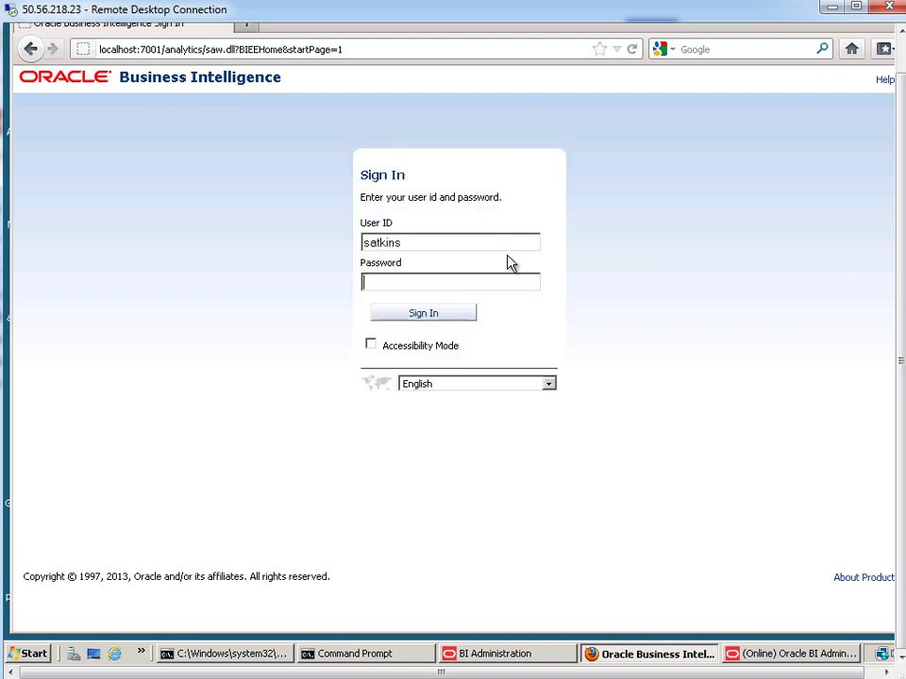
pyautogui.write('•••••••')
pyautogui.press('Return')
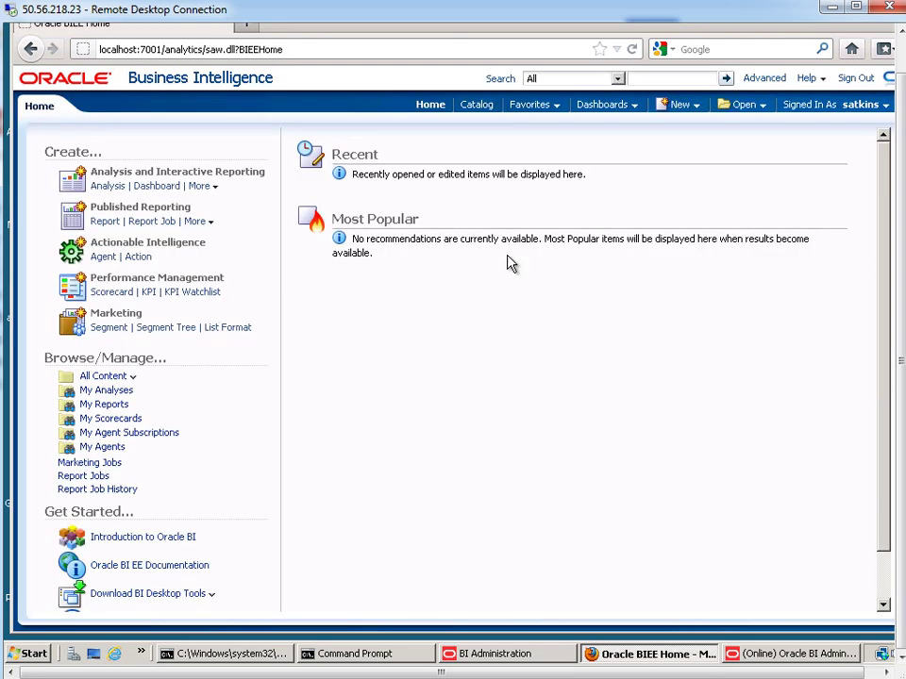
pyautogui.click(783, 654)
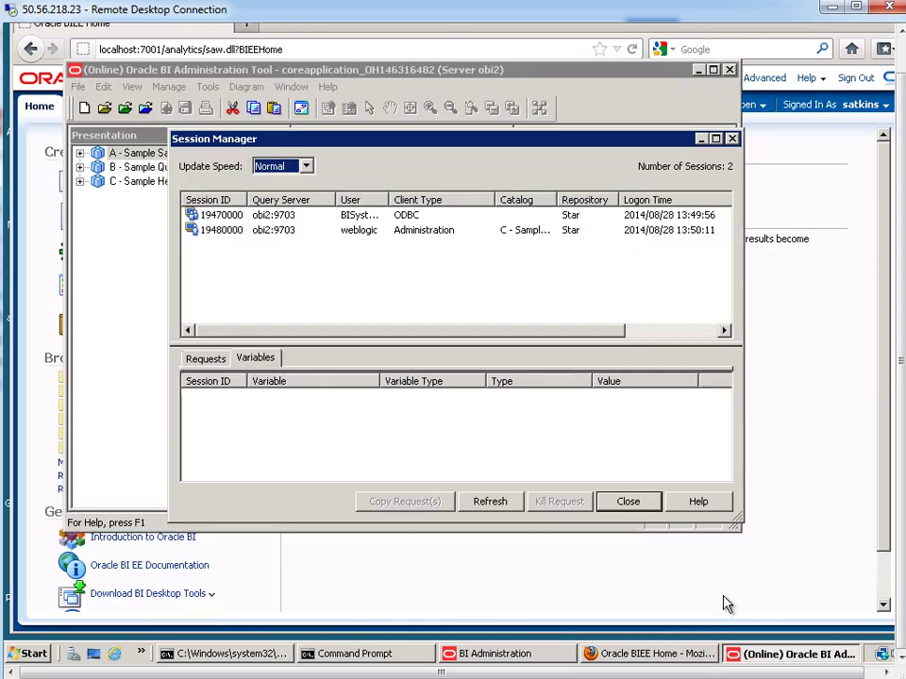
# - Pause updates, verify the new session's HOME_OFFICE reads Figueroa Office, and close Session Manager
pyautogui.click(343, 247)
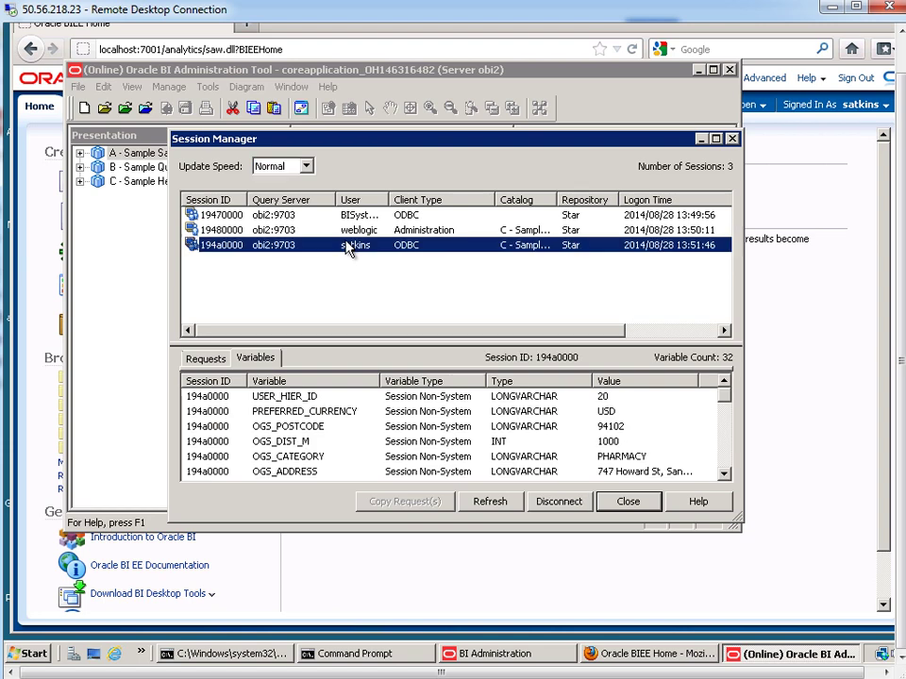
pyautogui.click(286, 168)
pyautogui.click(281, 215)
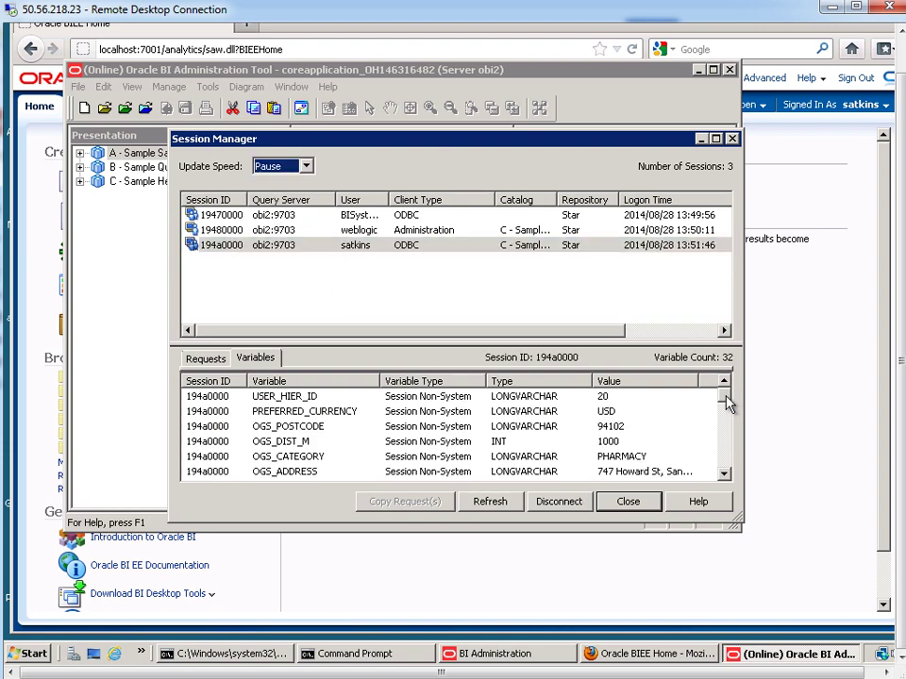
pyautogui.moveTo(727, 404); pyautogui.dragTo(725, 444)
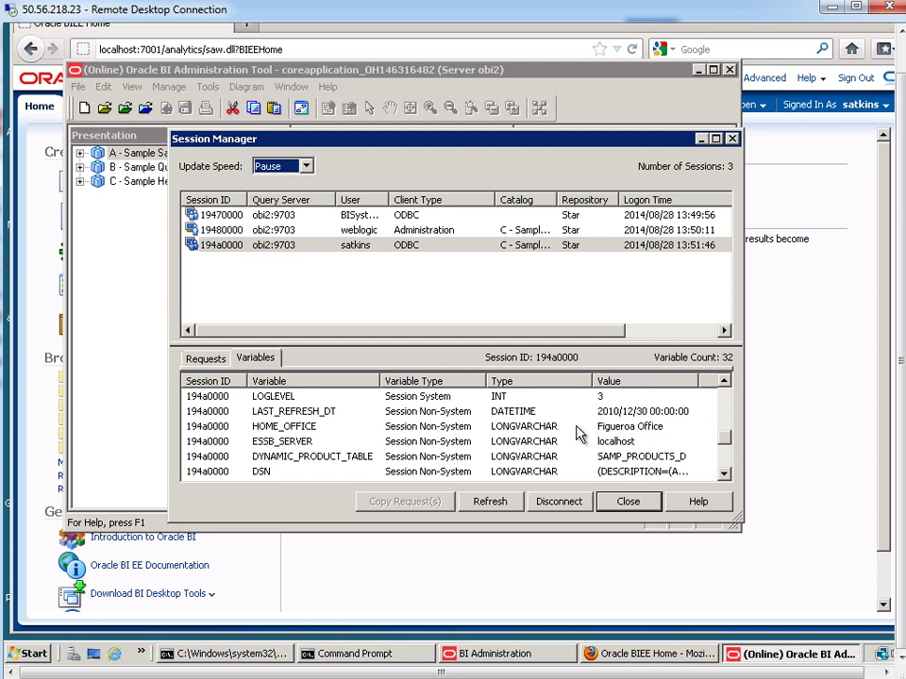
pyautogui.click(627, 502)
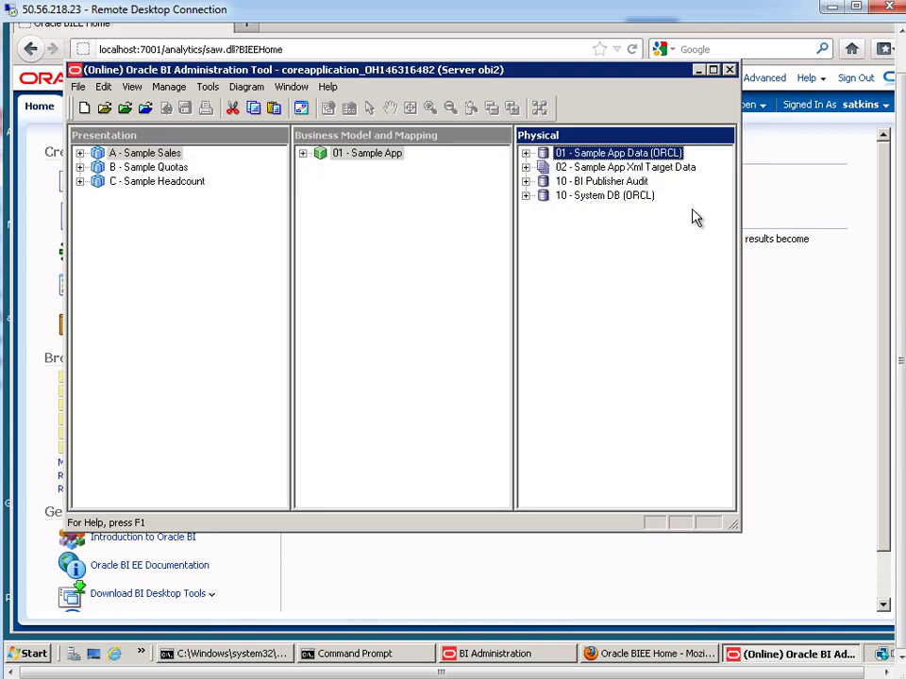
# - Sign out and sign back in as the weblogic administrator using the saved login
pyautogui.click(849, 81)
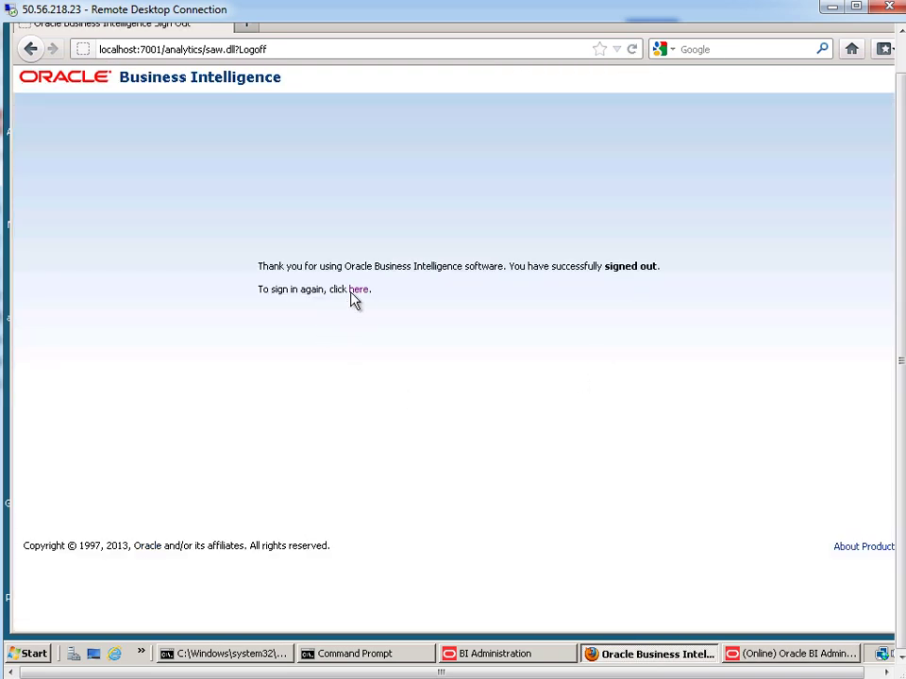
pyautogui.click(356, 290)
pyautogui.write('w')
pyautogui.click(383, 261)
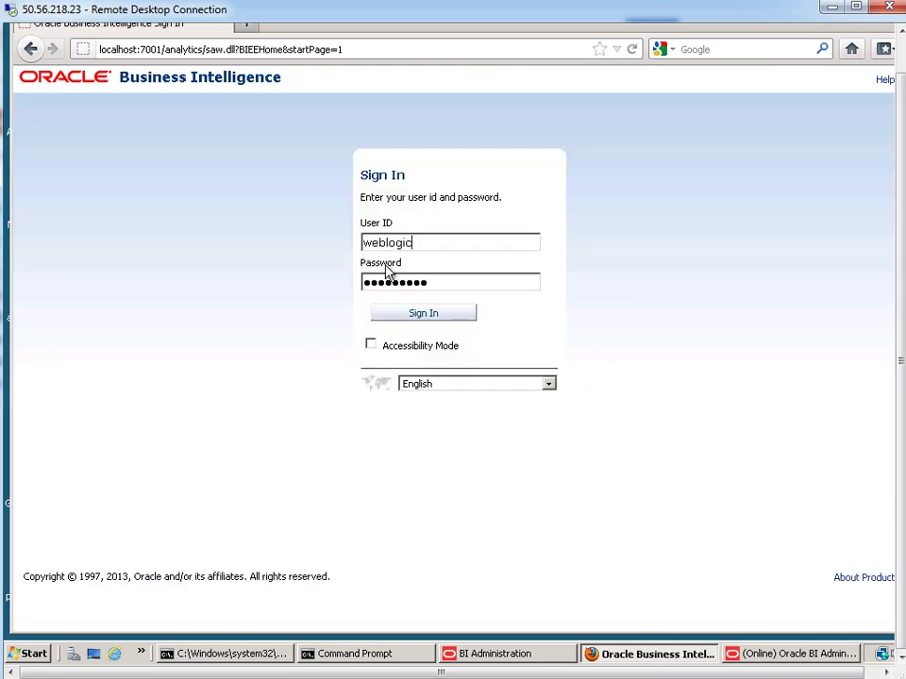
pyautogui.click(431, 315)
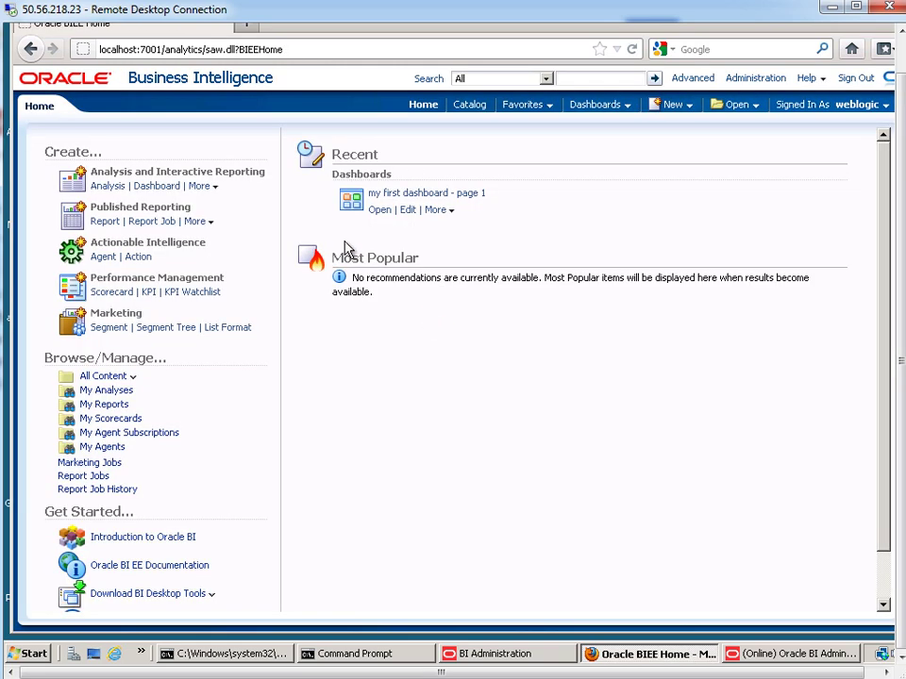
# - Create a new analysis on the A - Sample Sales subject area
pyautogui.click(677, 106)
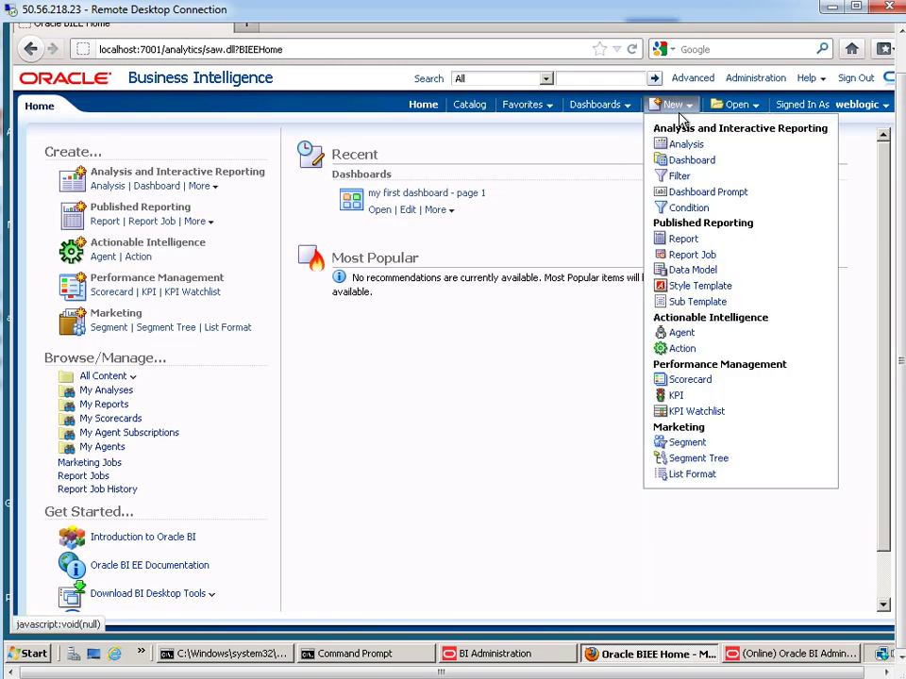
pyautogui.click(681, 146)
pyautogui.click(681, 151)
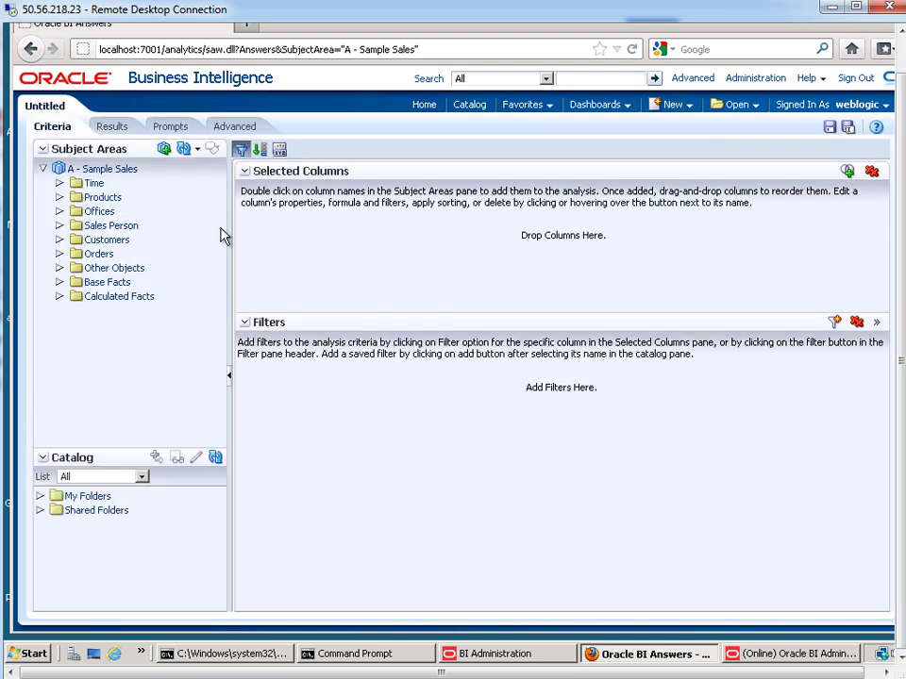
# - Add T05 Per Name Year, D1 Office, D2 Department and 1- Revenue columns to the analysis
pyautogui.click(60, 183)
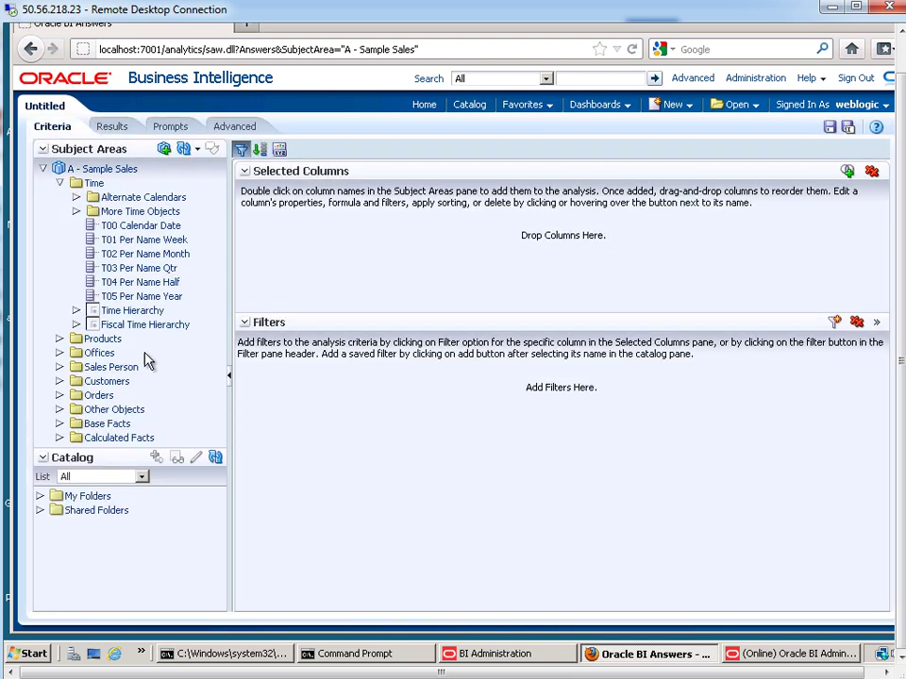
pyautogui.doubleClick(159, 300)
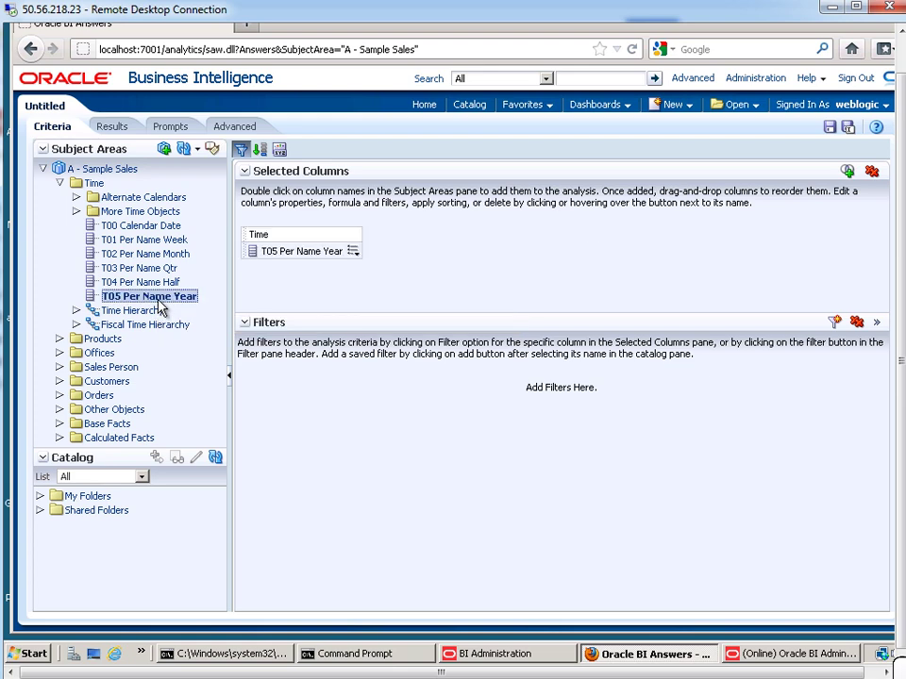
pyautogui.click(60, 353)
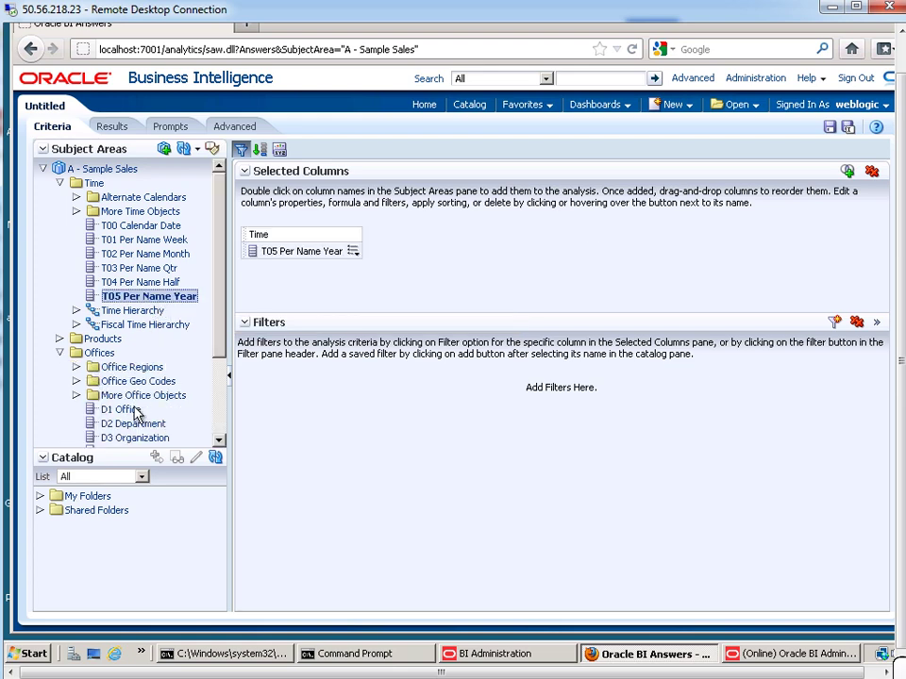
pyautogui.doubleClick(127, 410)
pyautogui.scroll(-2, 223, 368)
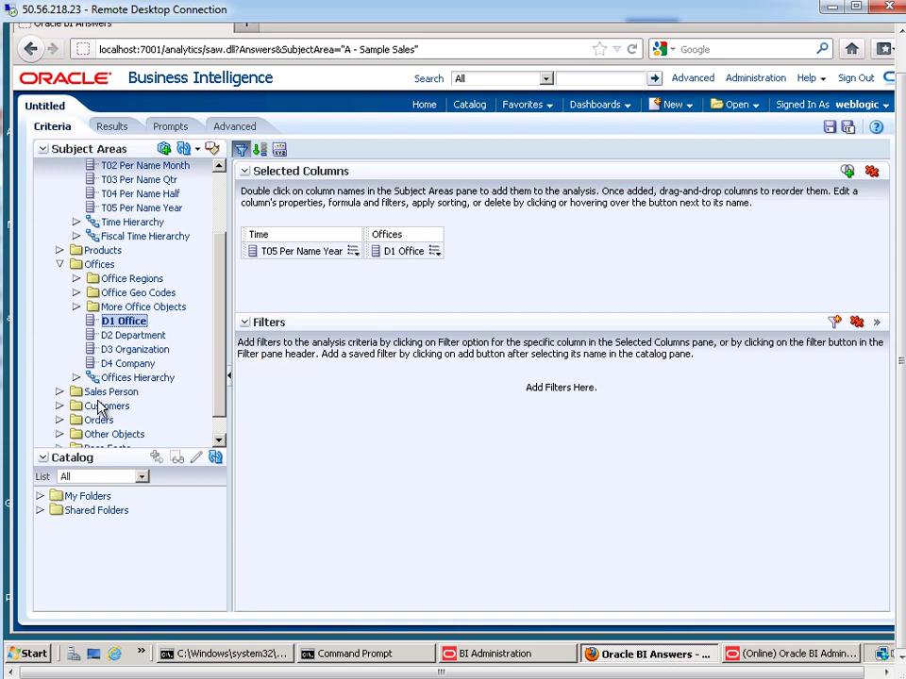
pyautogui.doubleClick(133, 335)
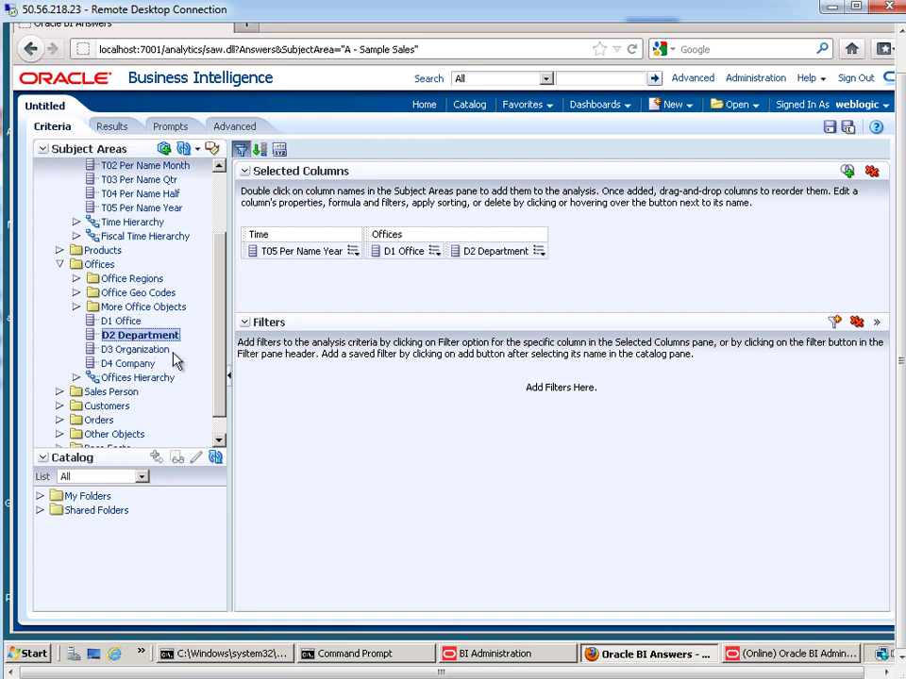
pyautogui.scroll(-1, 223, 429)
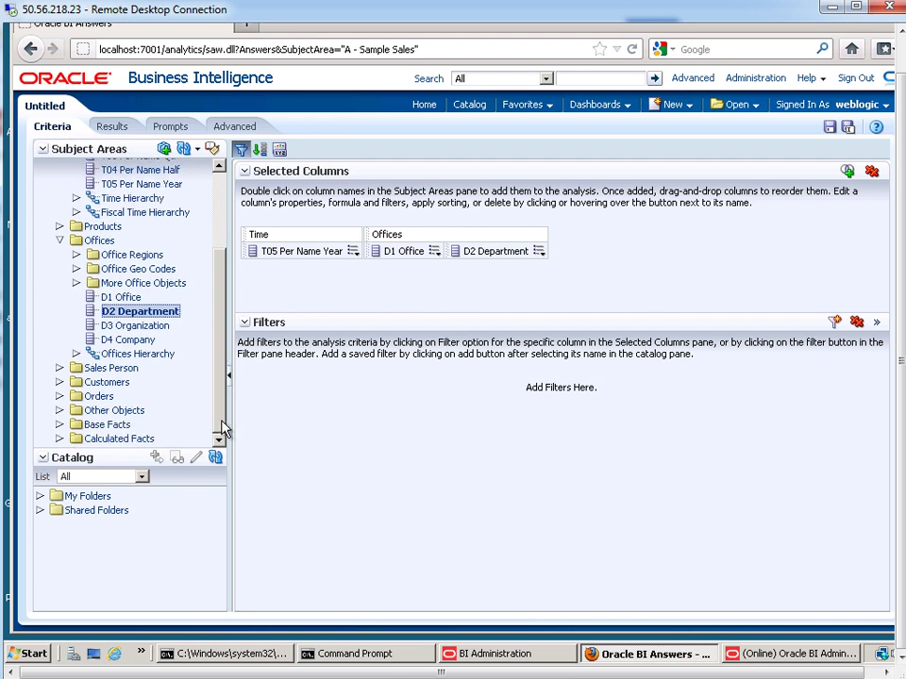
pyautogui.click(59, 427)
pyautogui.doubleClick(133, 439)
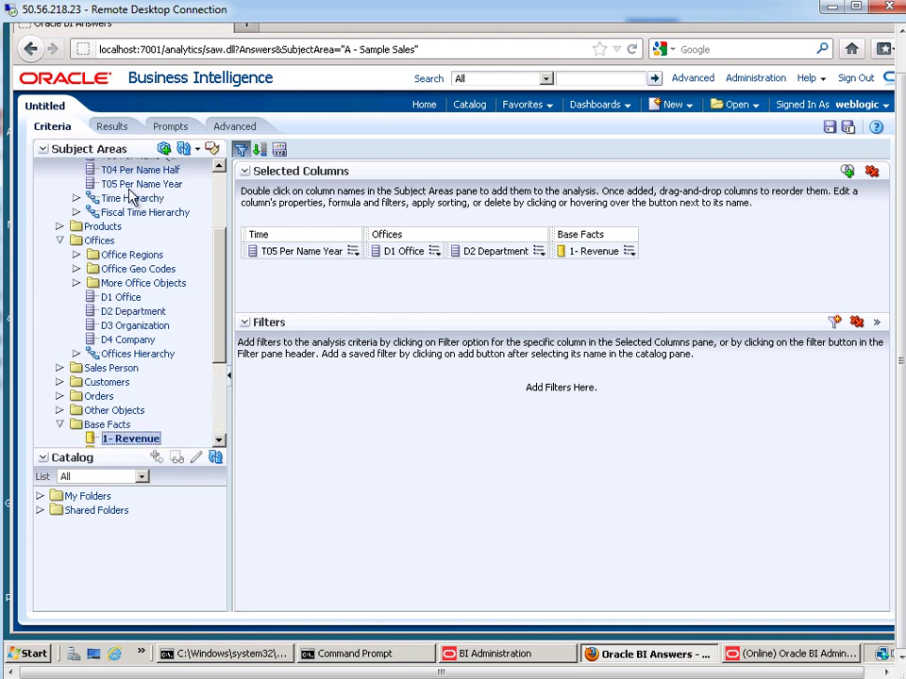
# - Preview the revenue table in Results, then go back to Criteria
pyautogui.click(117, 127)
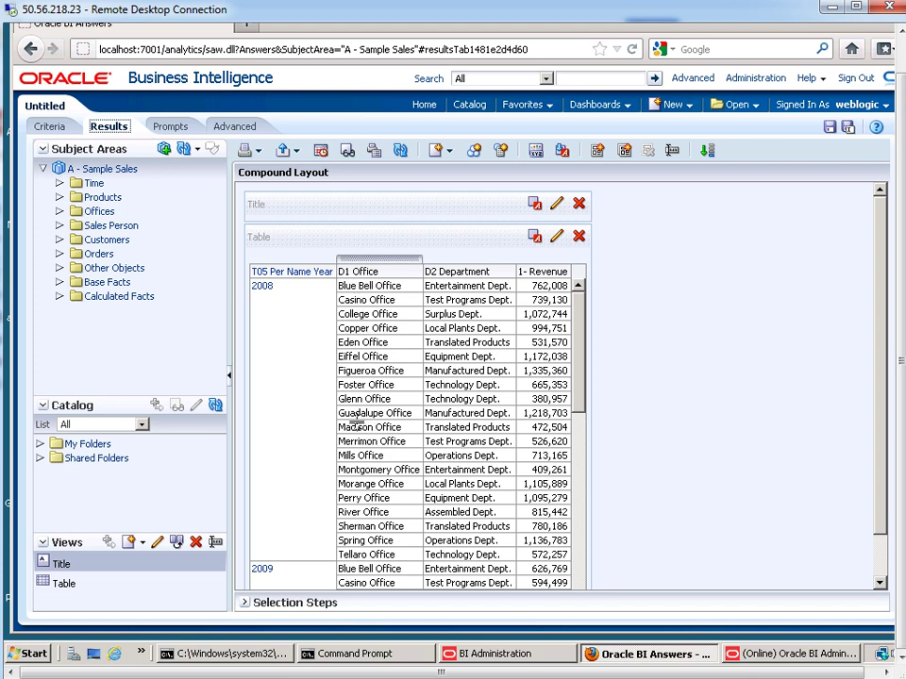
pyautogui.click(51, 128)
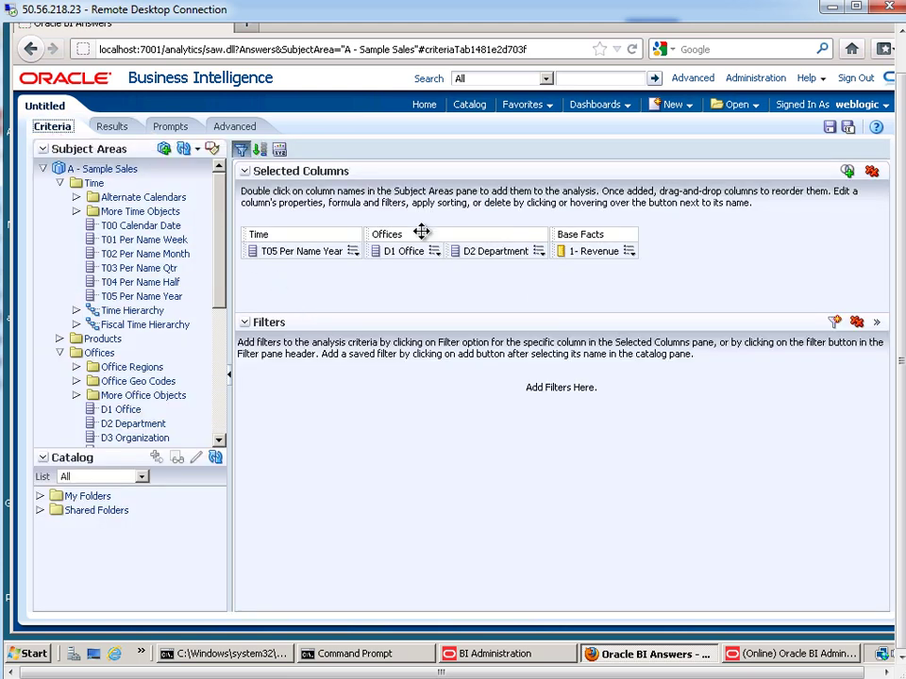
pyautogui.moveTo(434, 255)
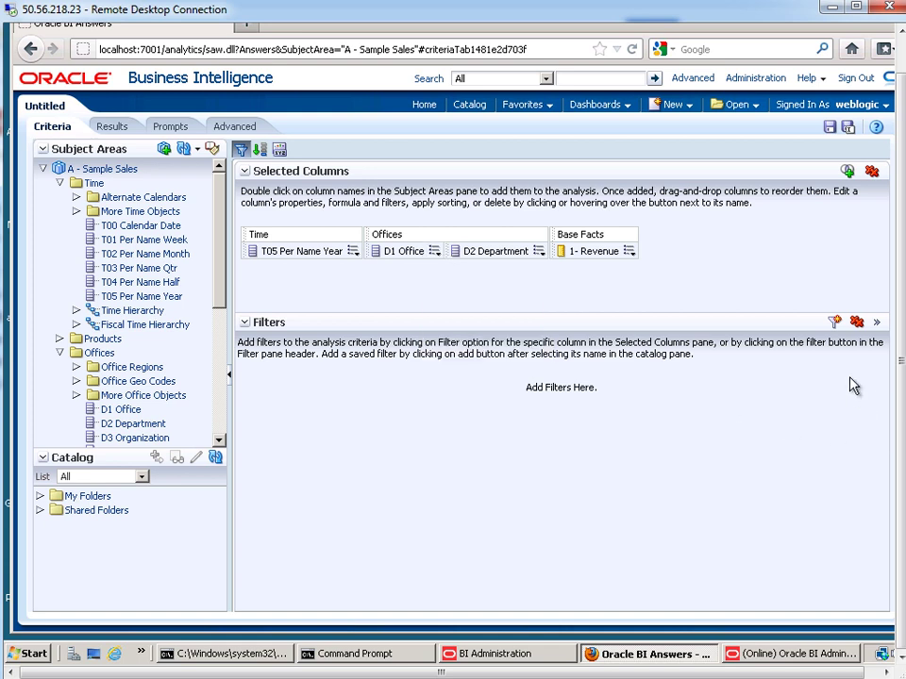
# - Add a D1 Office filter equal to session variable HOME_OFFICE and view the filtered Perry Office results
pyautogui.click(836, 324)
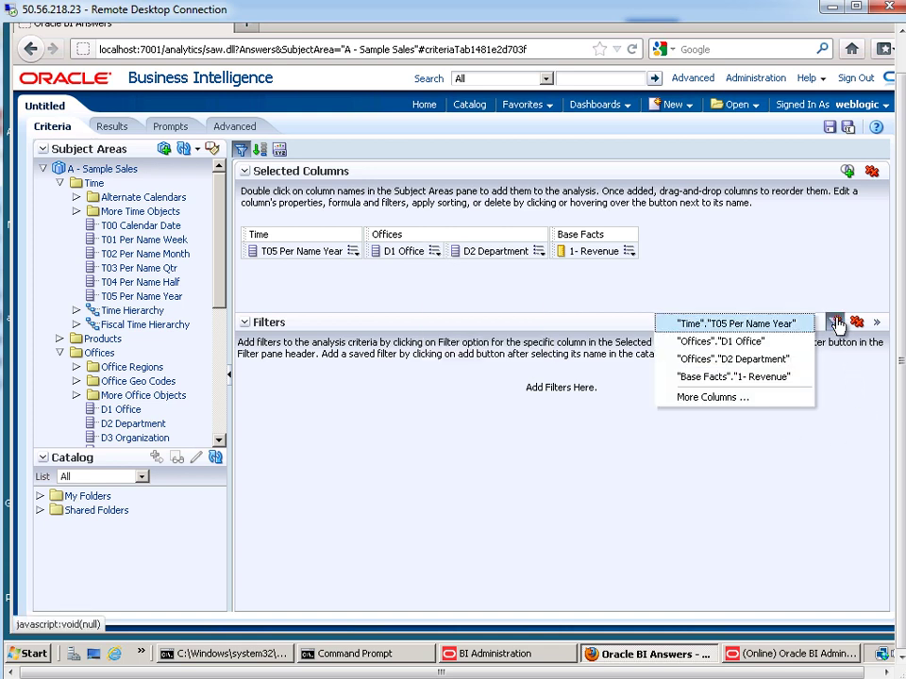
pyautogui.click(729, 343)
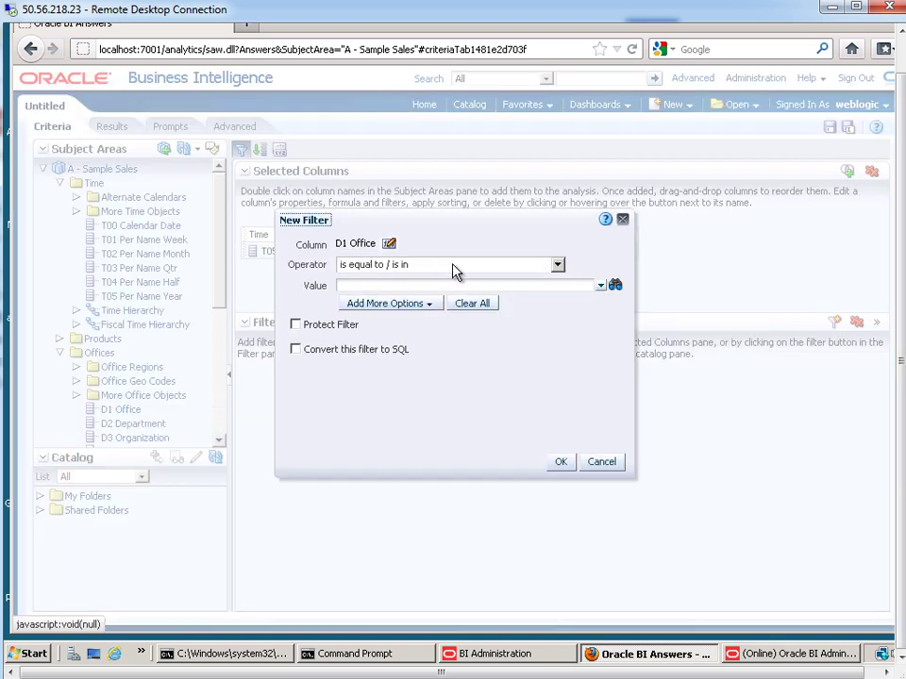
pyautogui.click(369, 284)
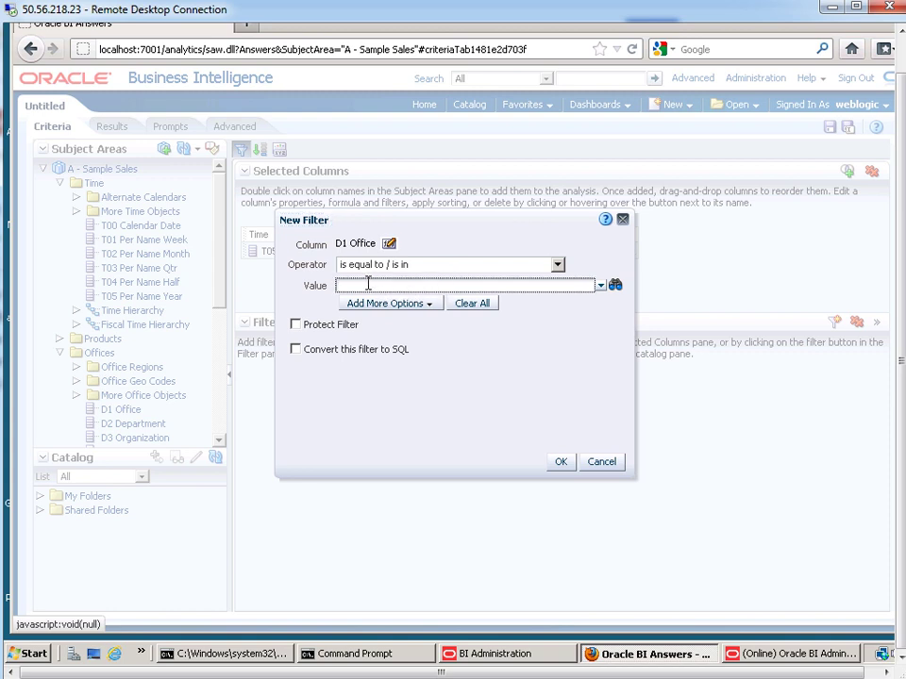
pyautogui.click(383, 306)
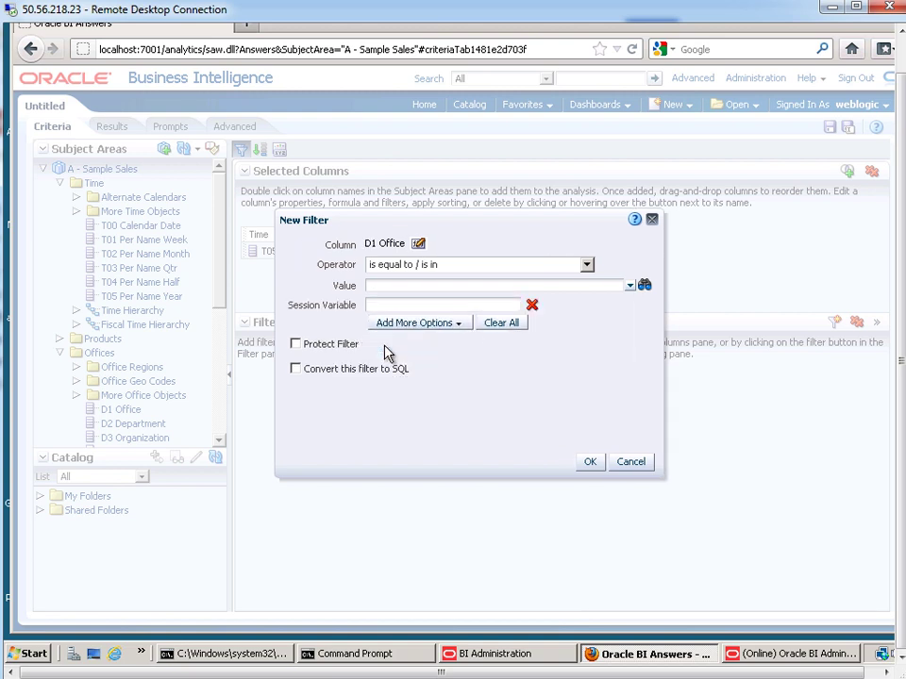
pyautogui.click(428, 303)
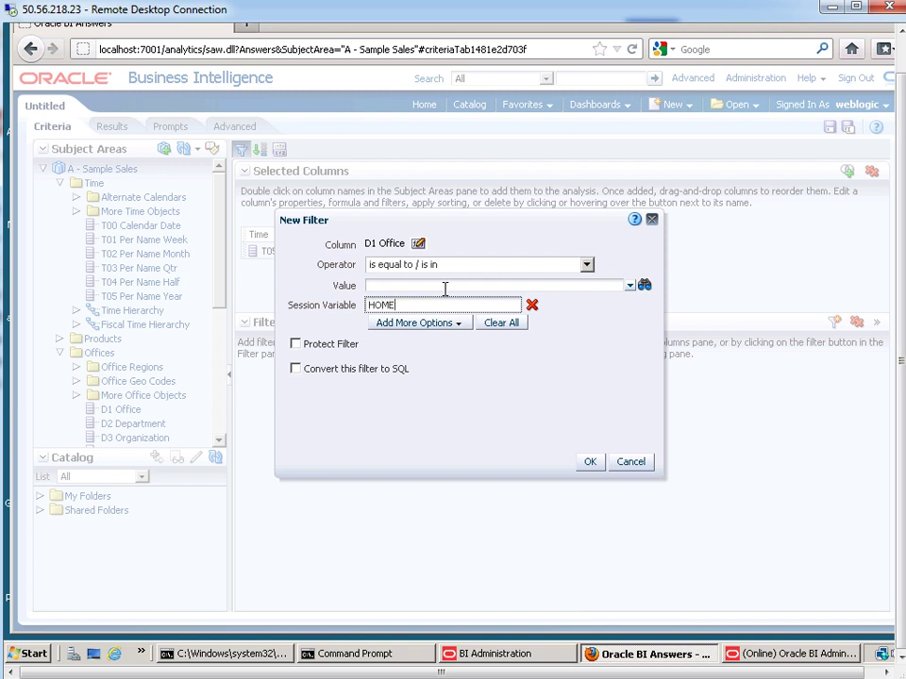
pyautogui.write('HOME_OFFICE')
pyautogui.click(589, 461)
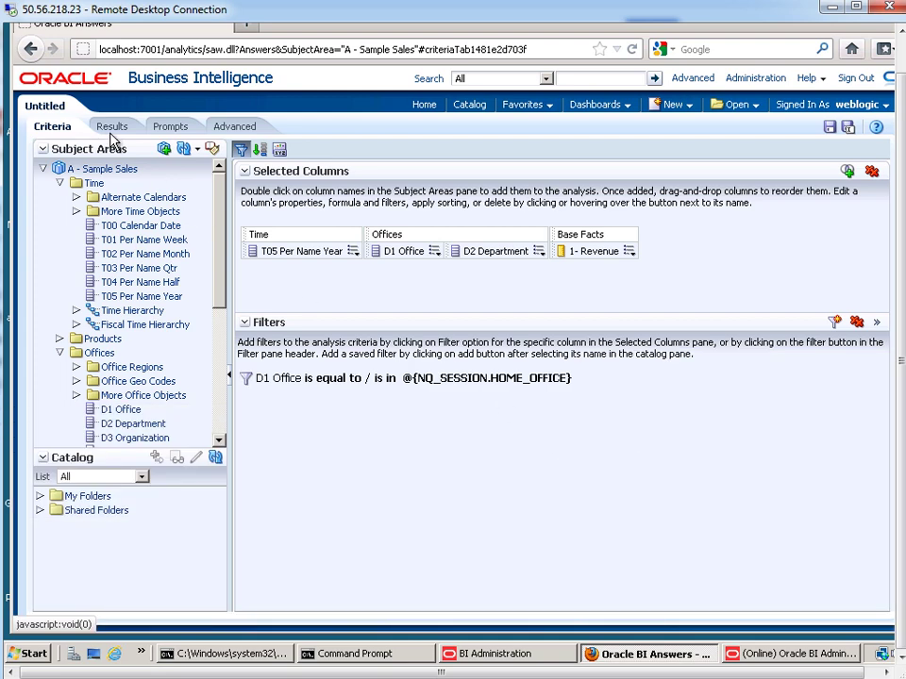
pyautogui.click(111, 128)
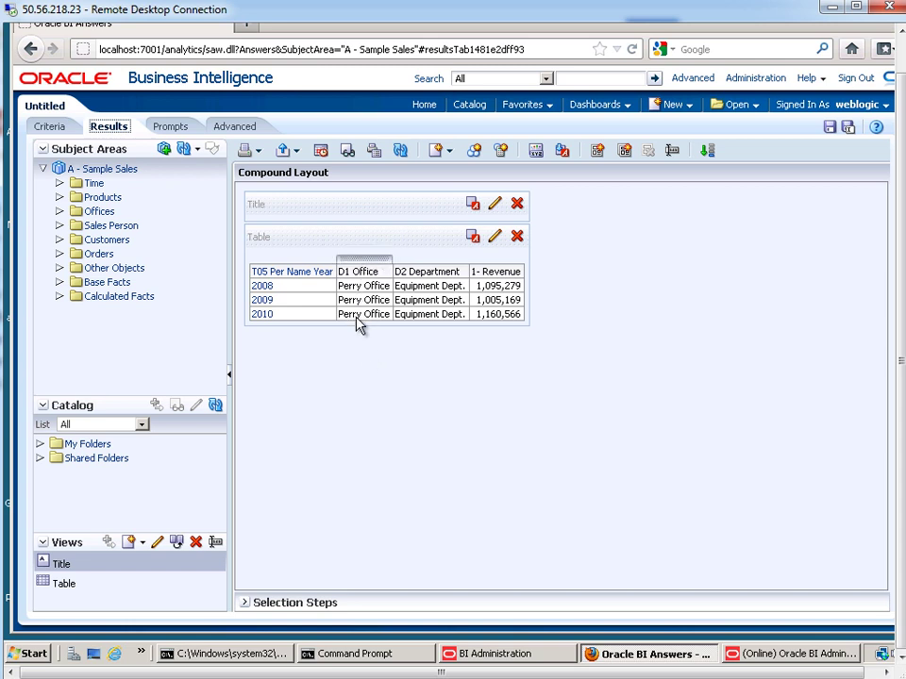
# - Hide the D1 Office column from the results table
pyautogui.click(358, 265)
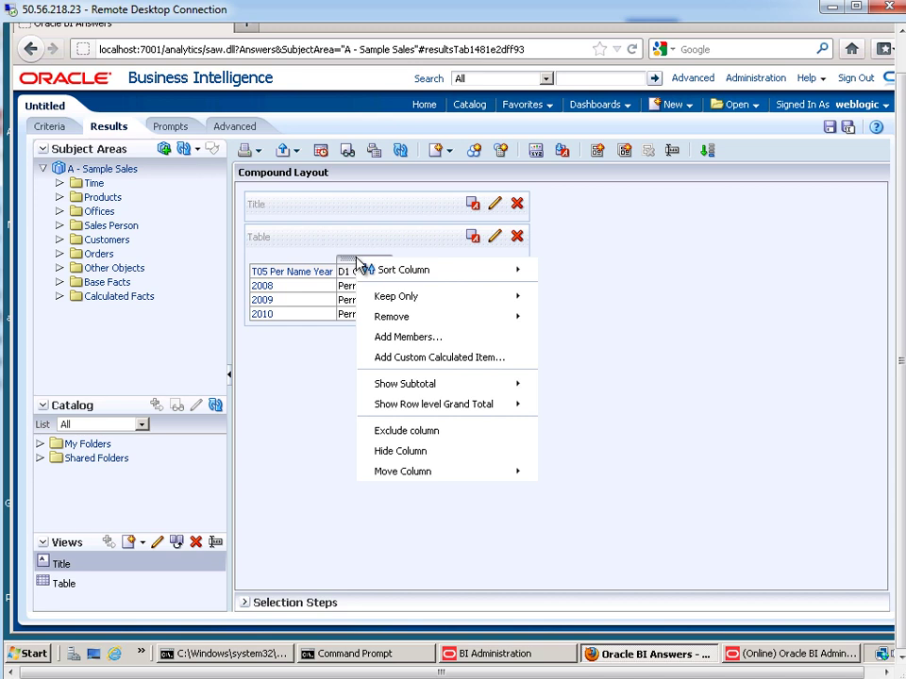
pyautogui.click(401, 451)
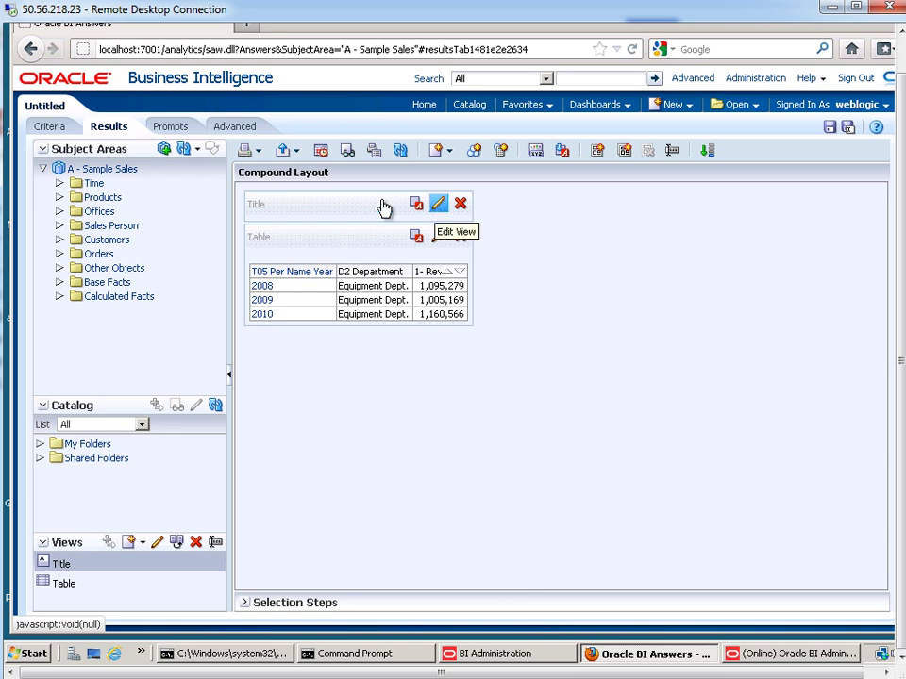
# - Turn off Display Saved Name and title the report 'Revenues by Year'
pyautogui.click(439, 204)
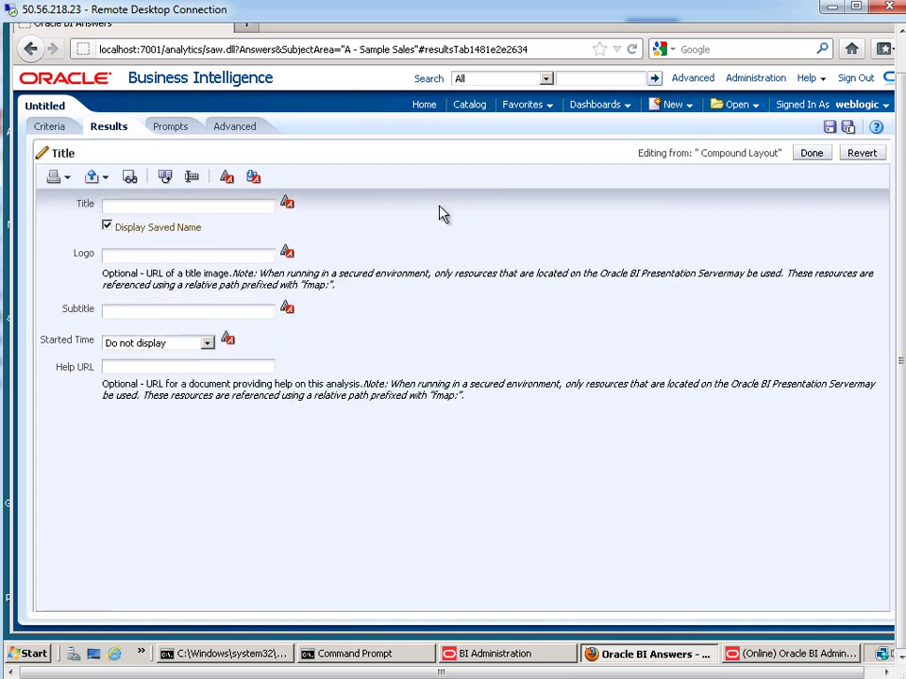
pyautogui.click(107, 226)
pyautogui.click(168, 207)
pyautogui.write('Revenues by Year')
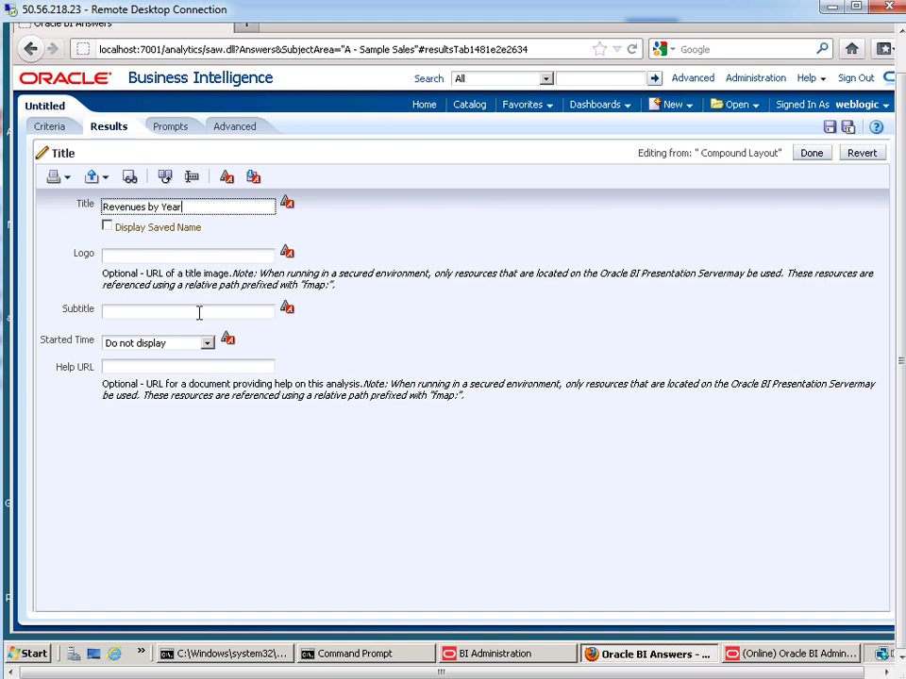
# - Enter a subtitle 'For @{biServer.variables['NQ_SESSION.HOME_OFFICE']}' showing the viewer's home office
pyautogui.click(206, 311)
pyautogui.write('For')
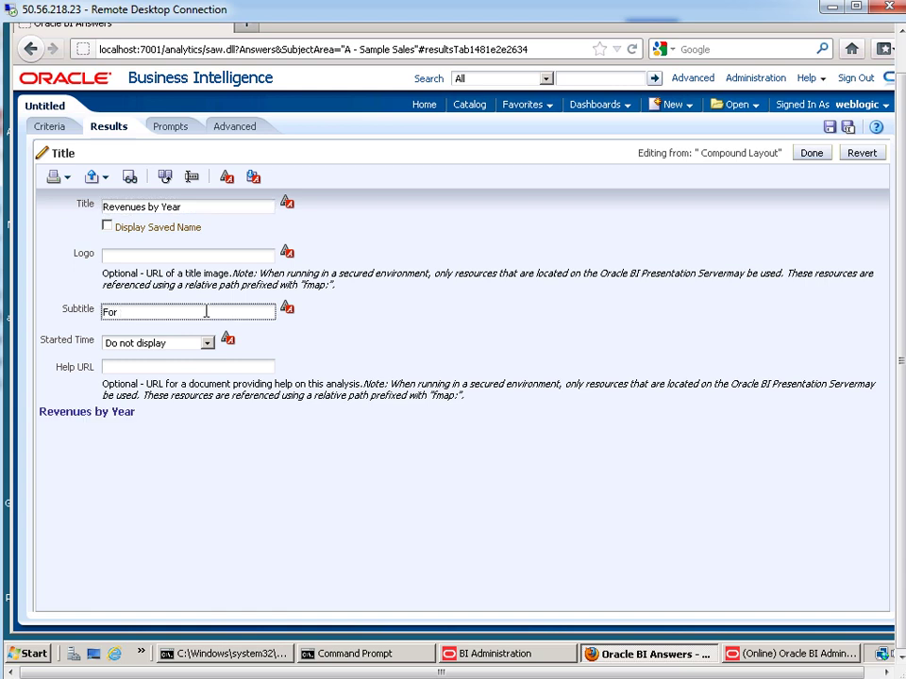
pyautogui.write(' @{')
pyautogui.write('biServer.variables')
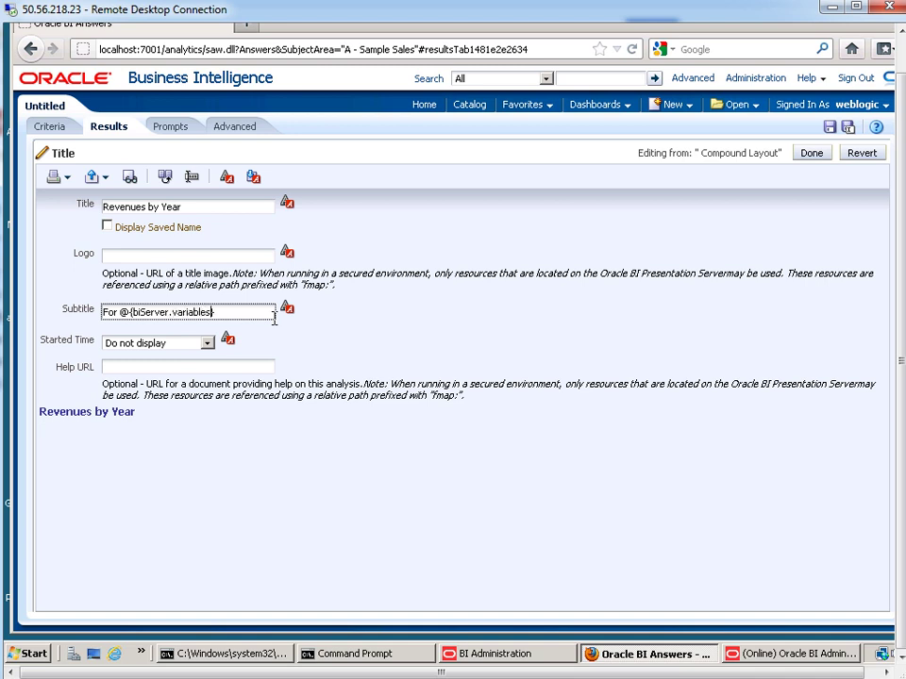
pyautogui.write('[]')
pyautogui.write("''")
pyautogui.write('NQ')
pyautogui.write('_SESSIO')
pyautogui.write('N.')
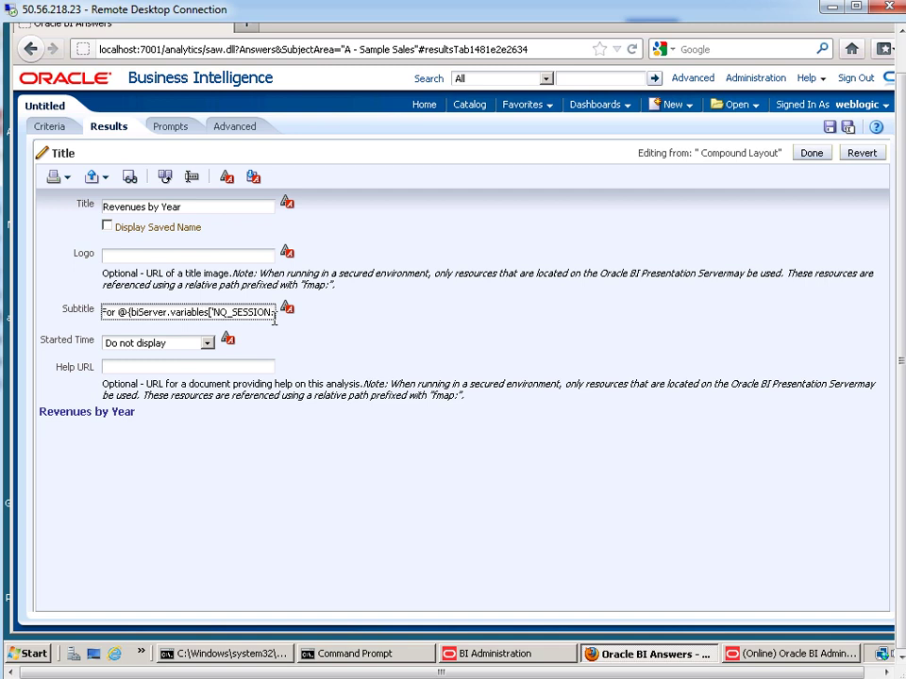
pyautogui.write('HOME_OFFICE')
pyautogui.click(250, 258)
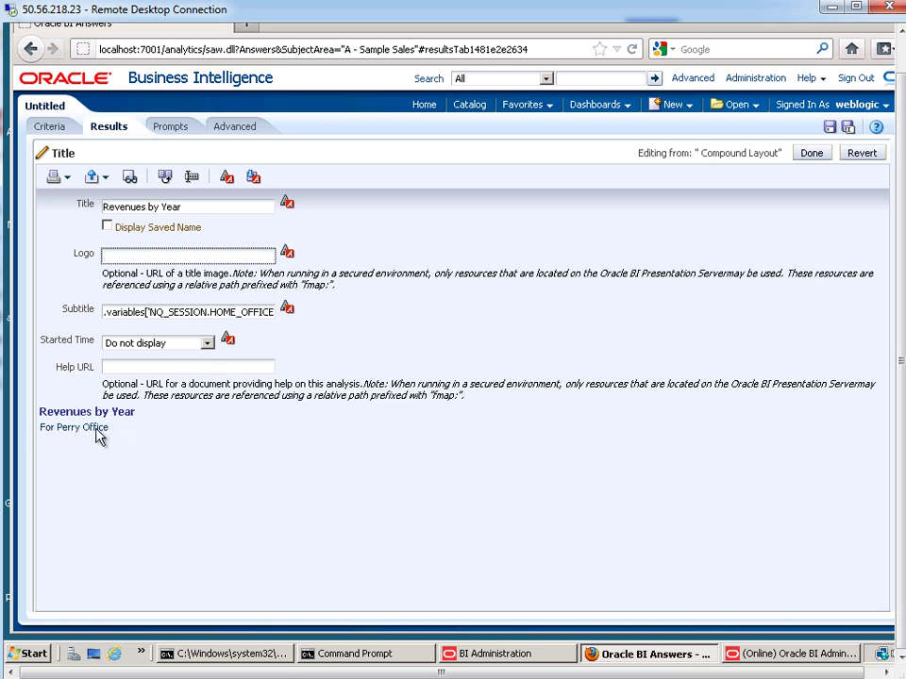
# - Fix the subtitle variable to HOME_OFFICE so it previews 'For Perry Office', then finish the title view
pyautogui.click(193, 311)
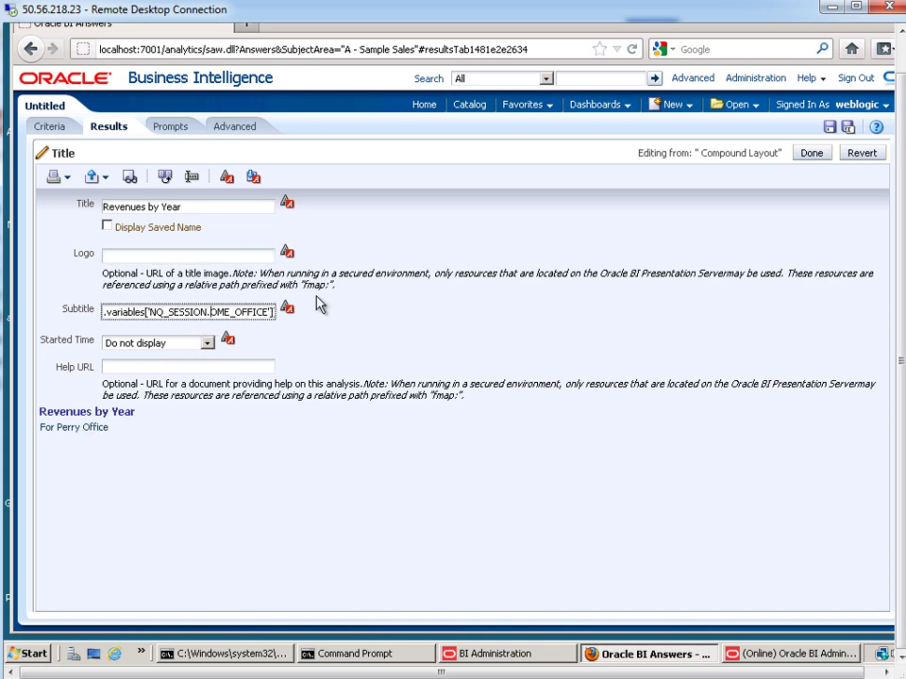
pyautogui.write('h')
pyautogui.click(258, 256)
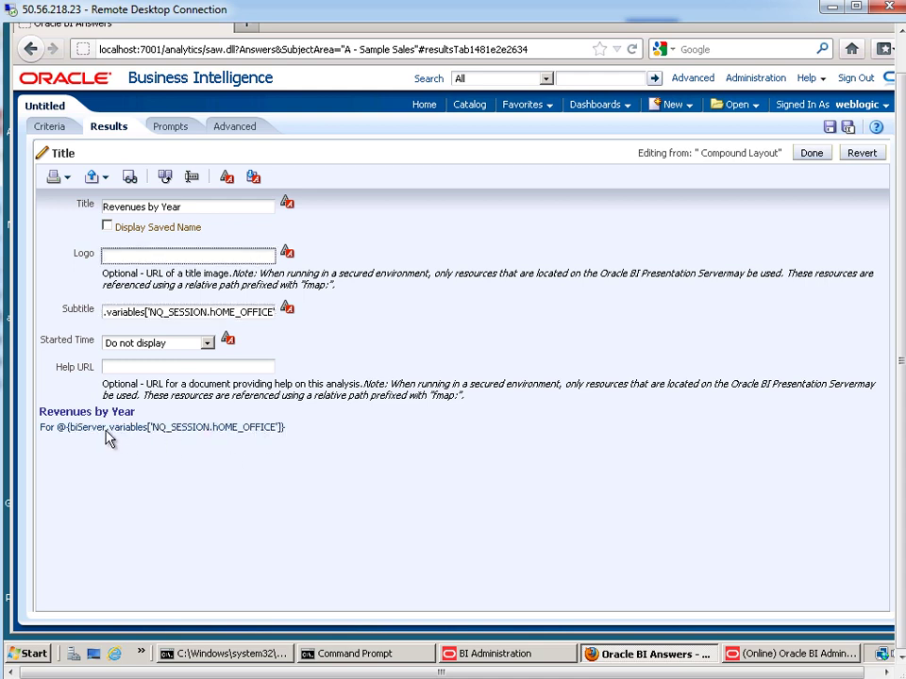
pyautogui.click(211, 312)
pyautogui.press('BackSpace')
pyautogui.write('H')
pyautogui.click(232, 254)
pyautogui.click(812, 153)
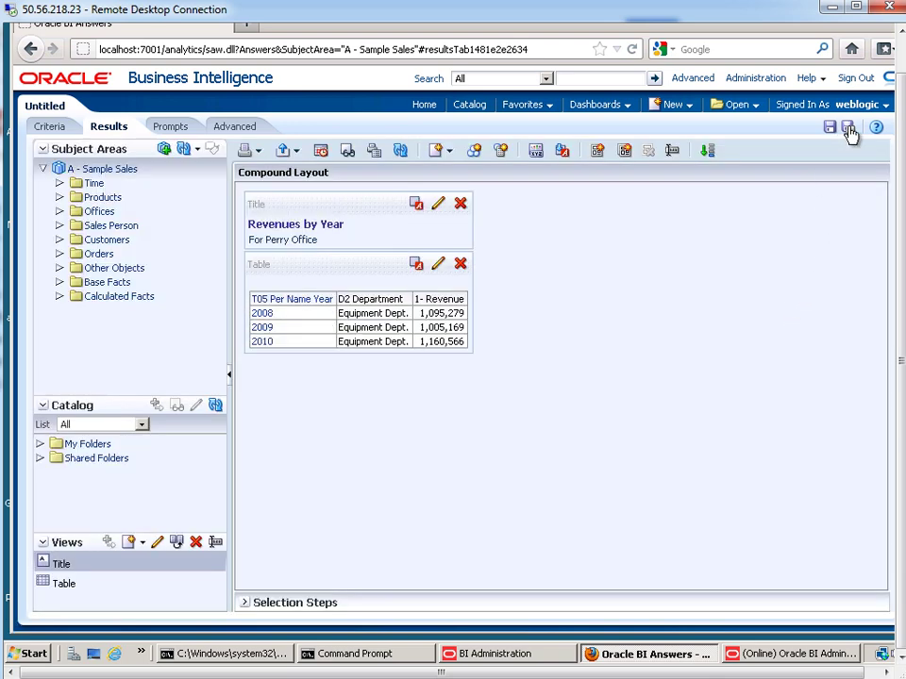
# - Save the analysis as 'Using Session Variables' in the shared folder
pyautogui.click(847, 127)
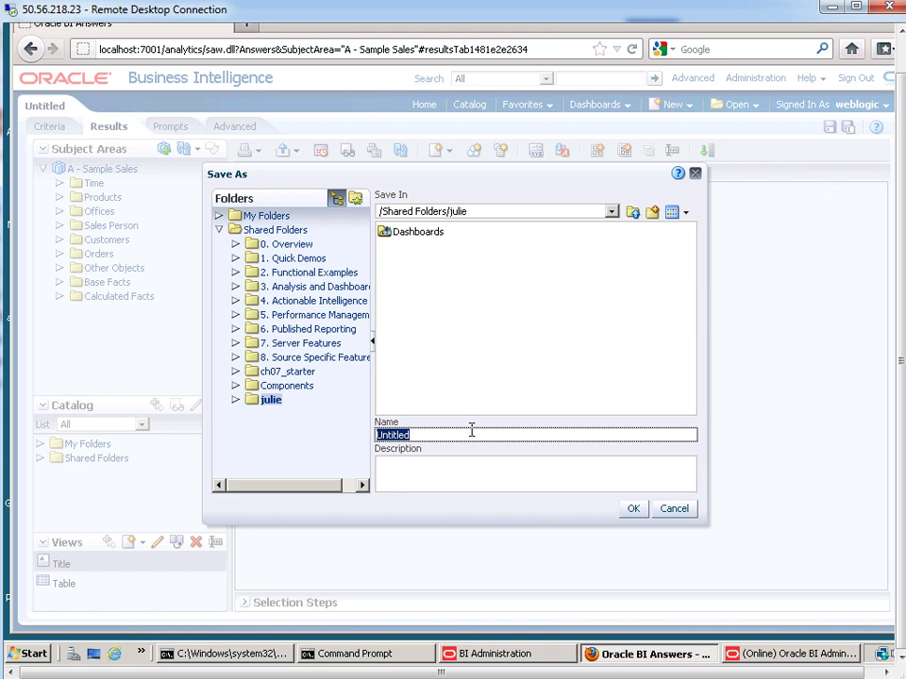
pyautogui.write('Using Session Variables')
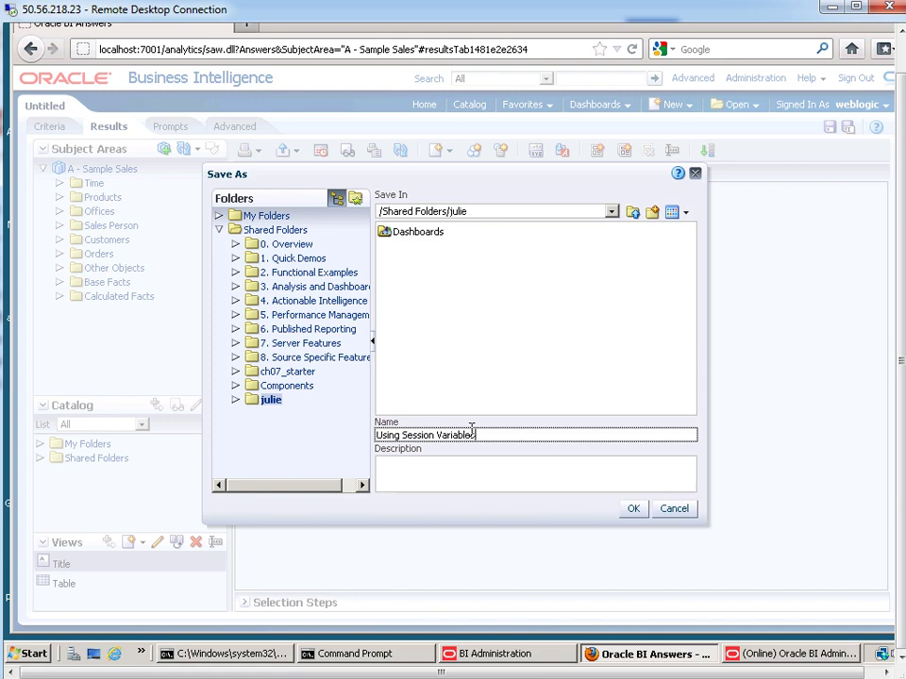
pyautogui.click(633, 509)
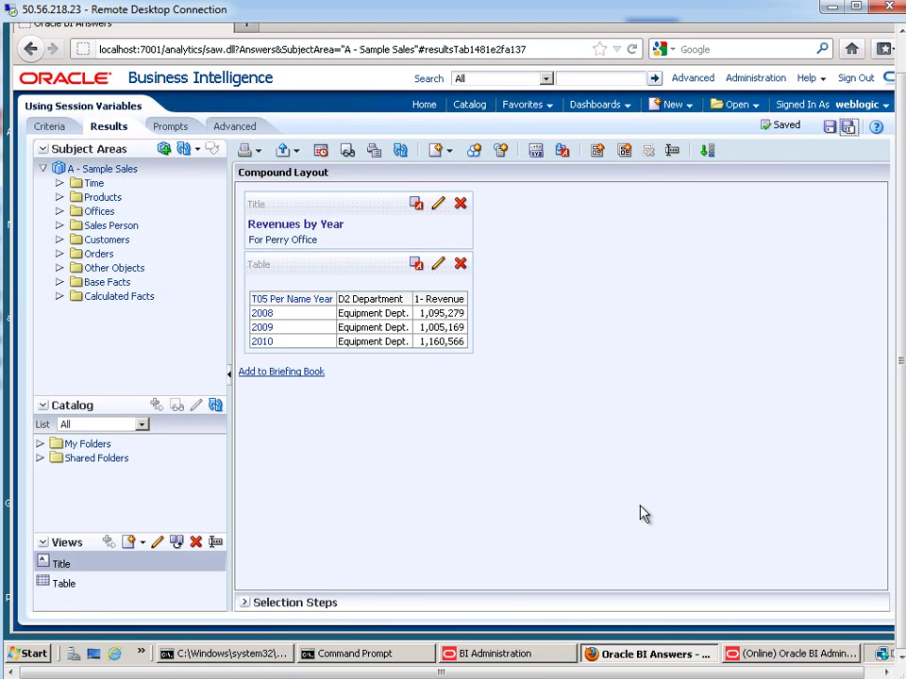
pyautogui.click(857, 106)
# - Sign in as another user and open 'Using Session Variables', now showing Blue Bell Office
pyautogui.click(854, 81)
pyautogui.click(362, 290)
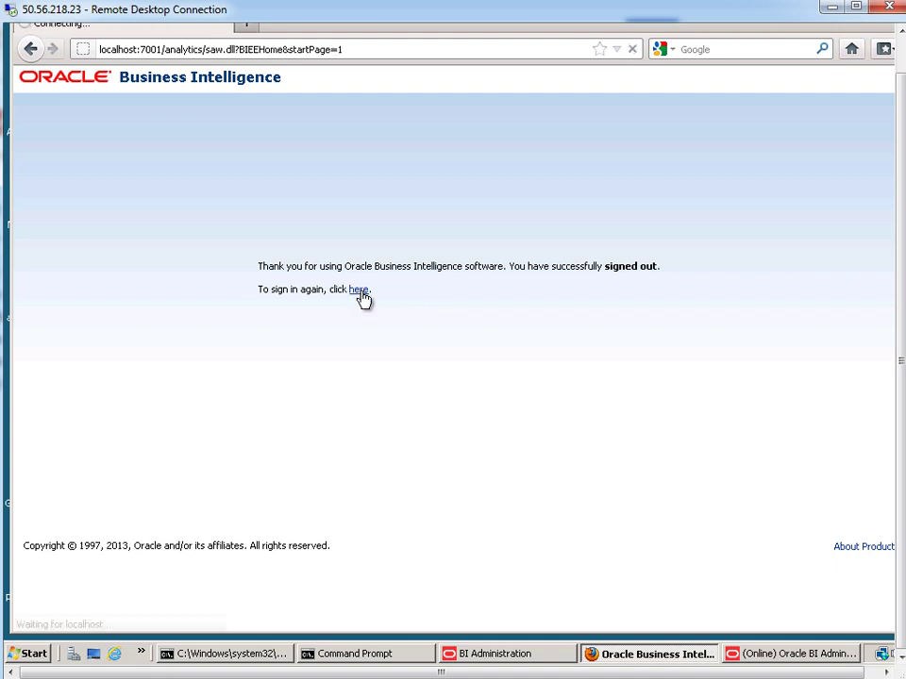
pyautogui.write('prodneyAdmin123')
pyautogui.press('Return')
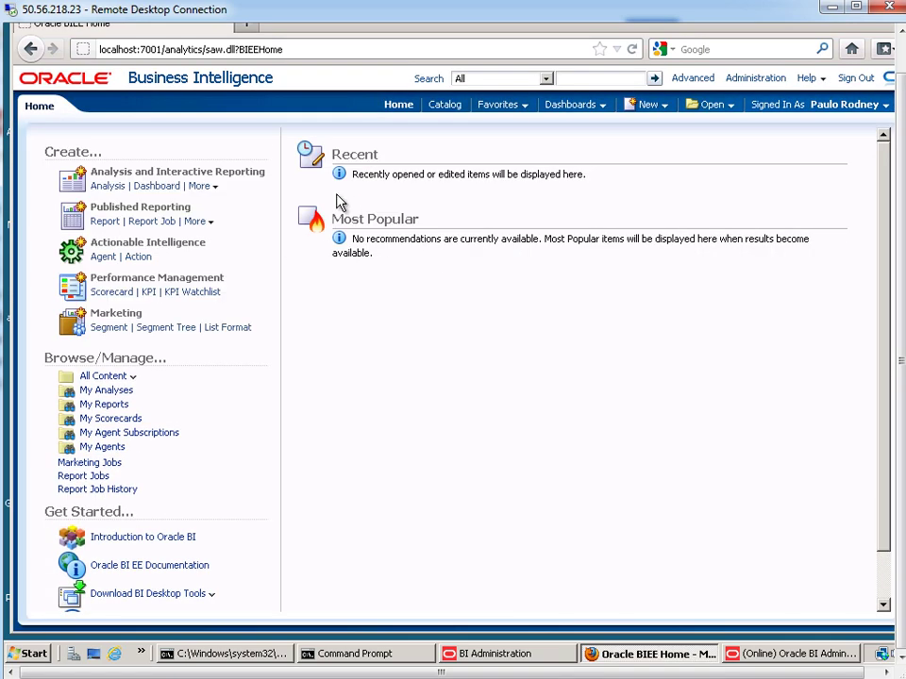
pyautogui.click(448, 108)
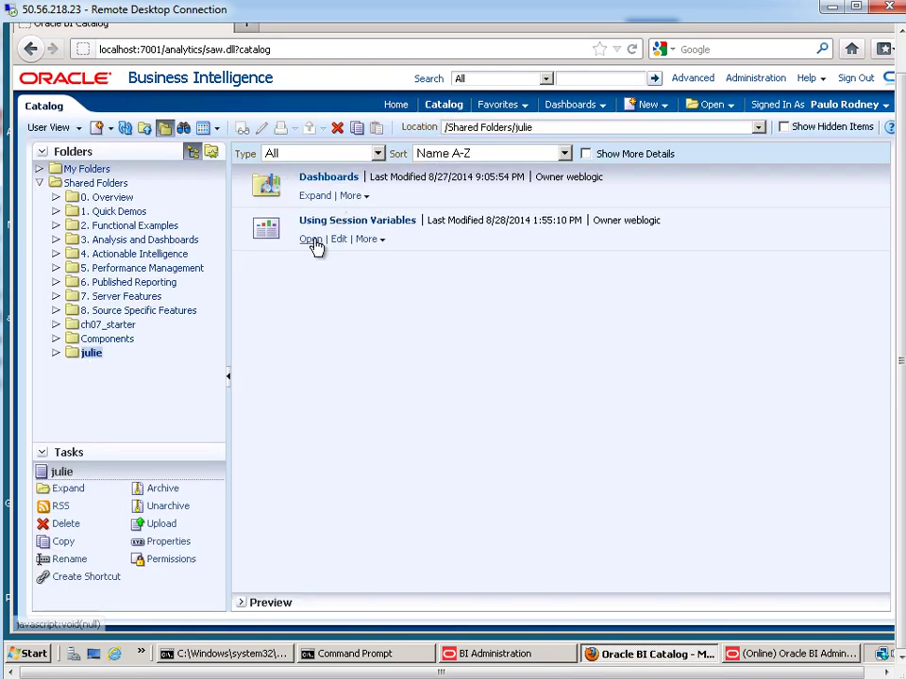
pyautogui.click(312, 241)
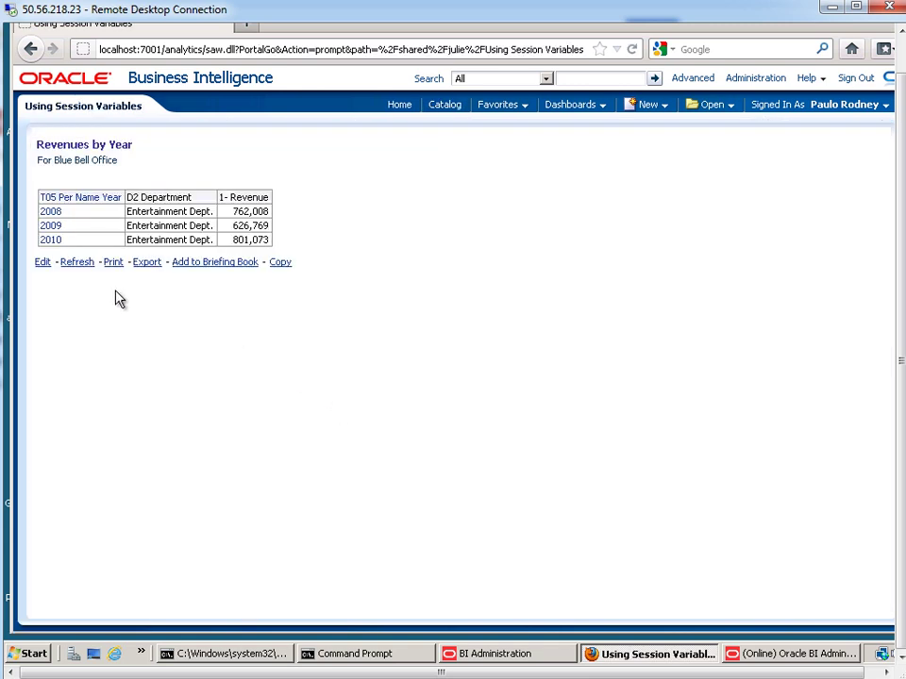